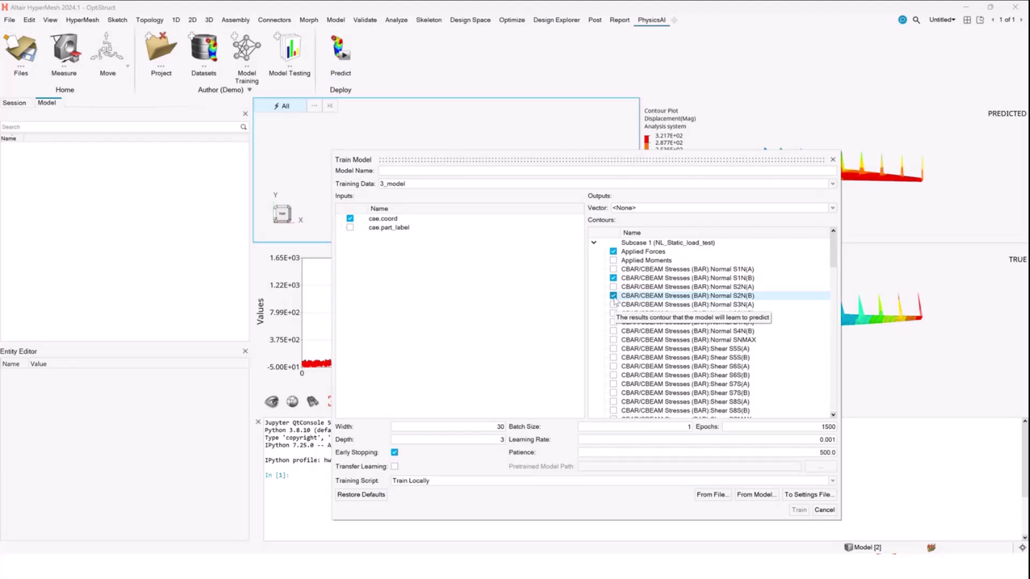
click(613, 296)
click(733, 208)
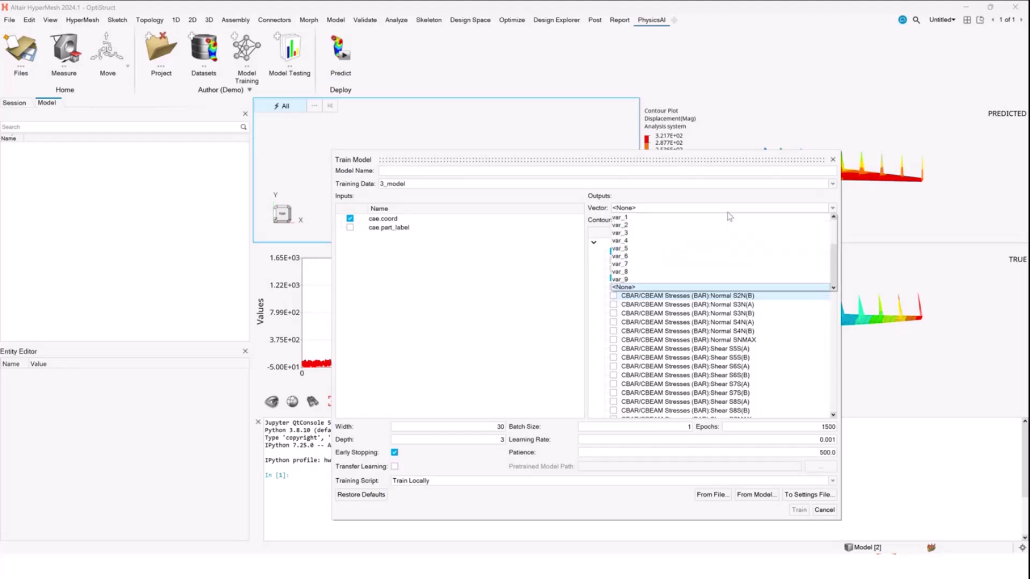
click(651, 234)
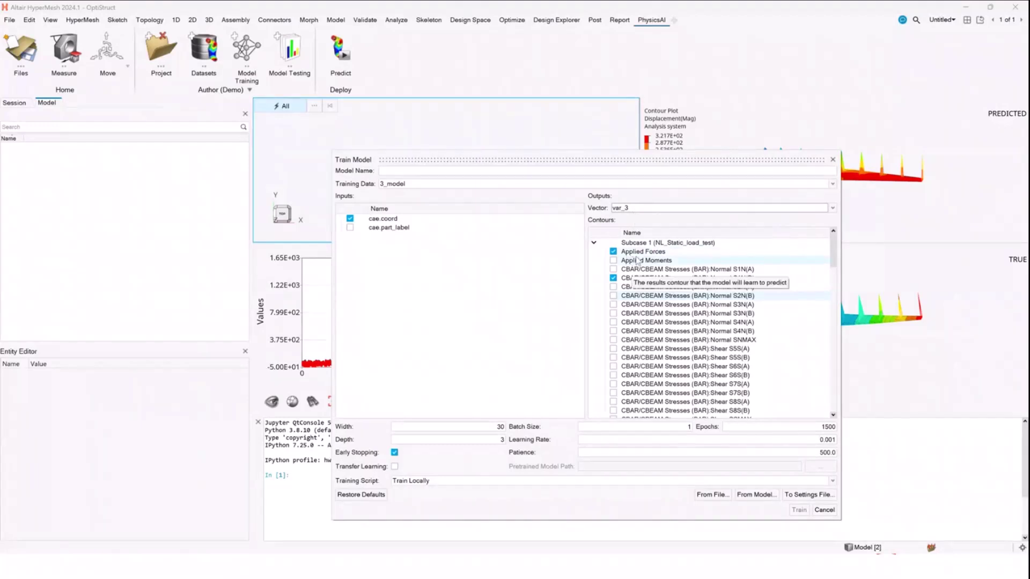
click(833, 160)
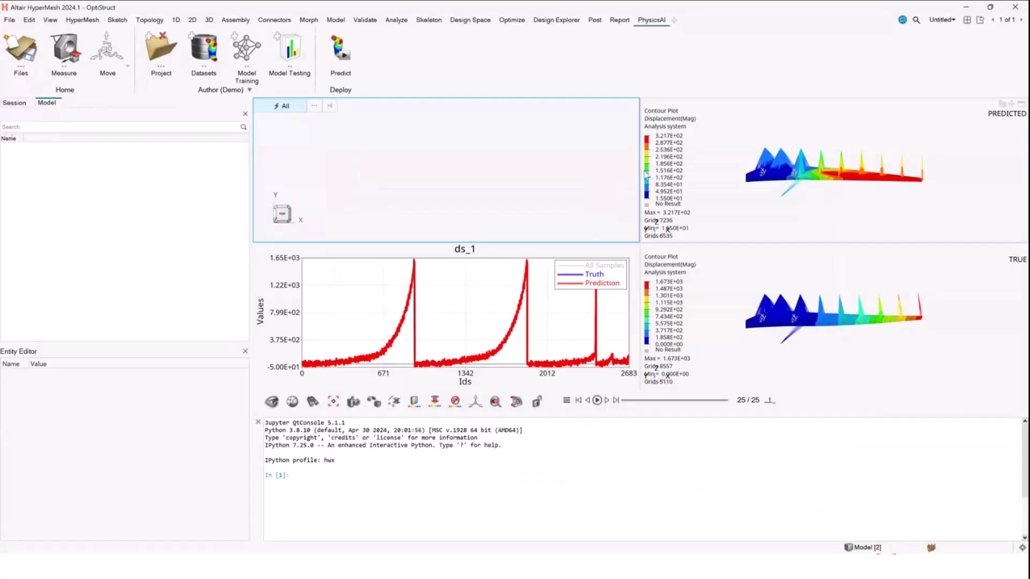
Display run 1 of the Vector_and_result model tested on the 2_test dataset, and dock the Model Testing window in the sidebar
click(283, 55)
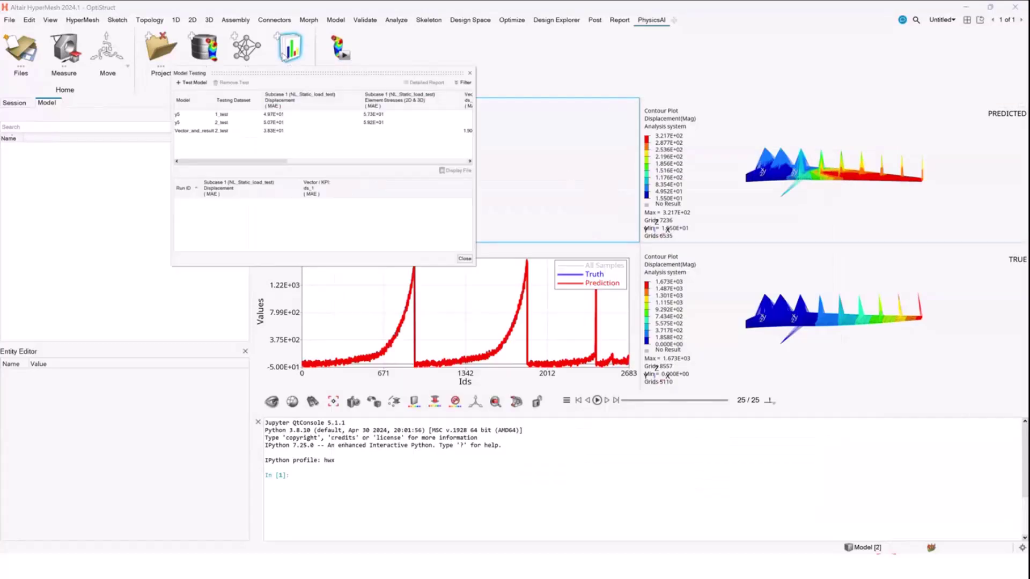
click(201, 132)
click(238, 204)
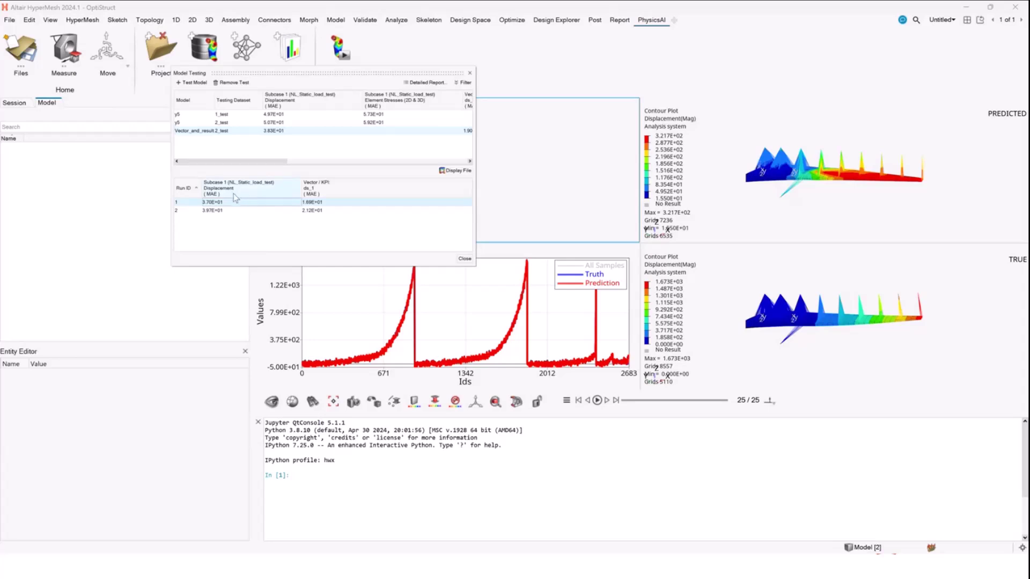
double_click(348, 72)
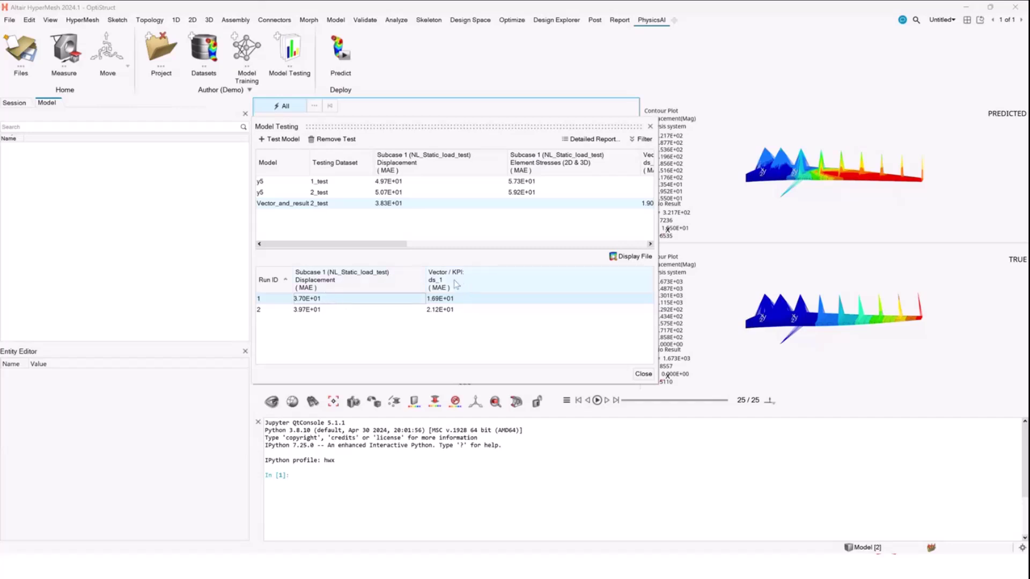
click(630, 257)
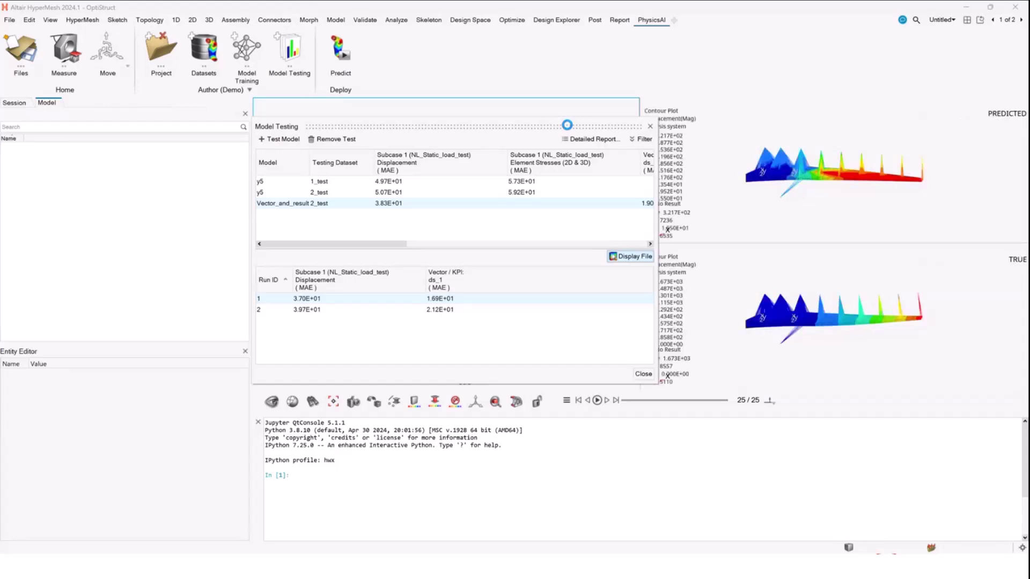
drag(567, 125, 182, 262)
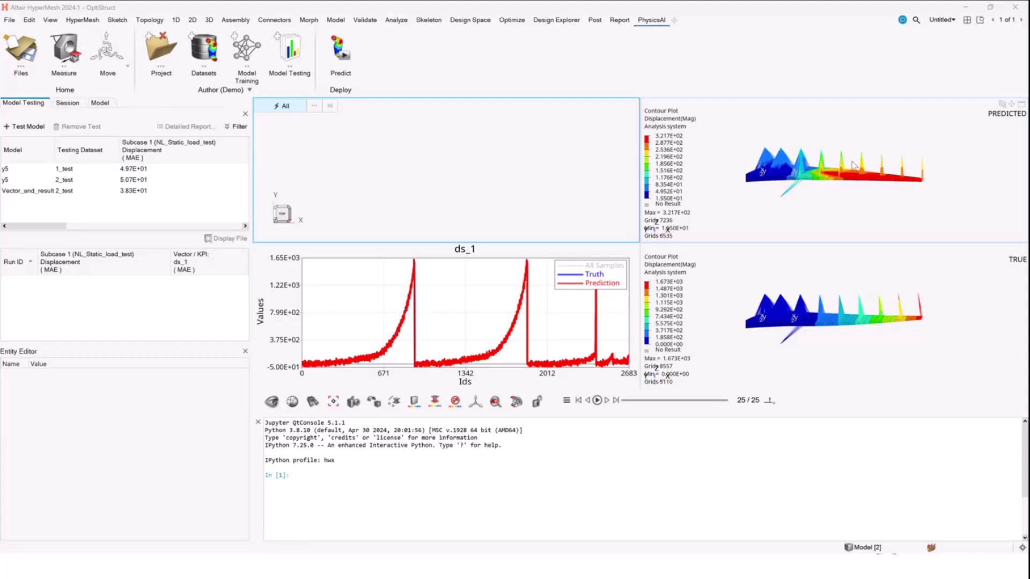
click(753, 216)
click(82, 19)
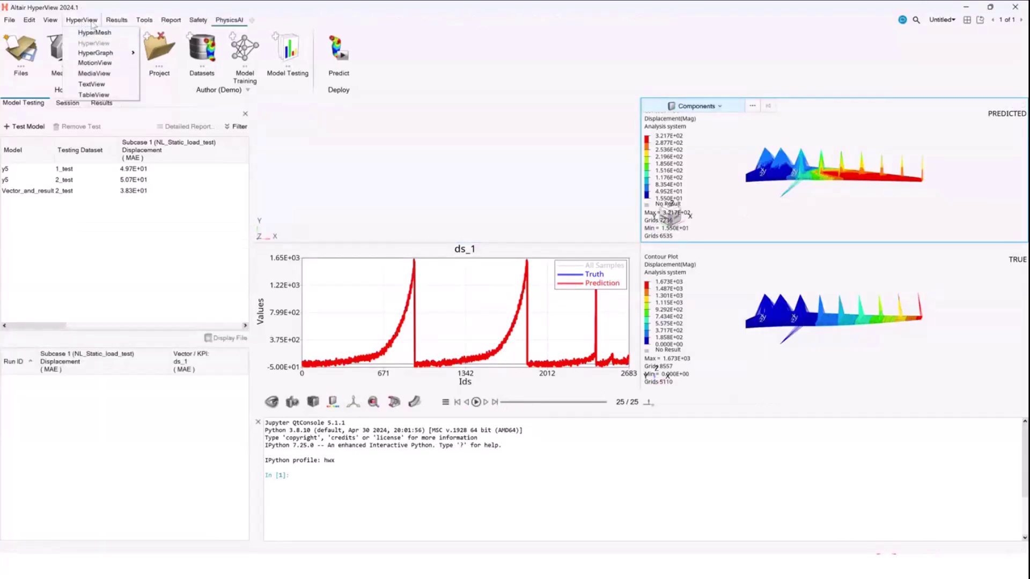
click(94, 43)
click(152, 54)
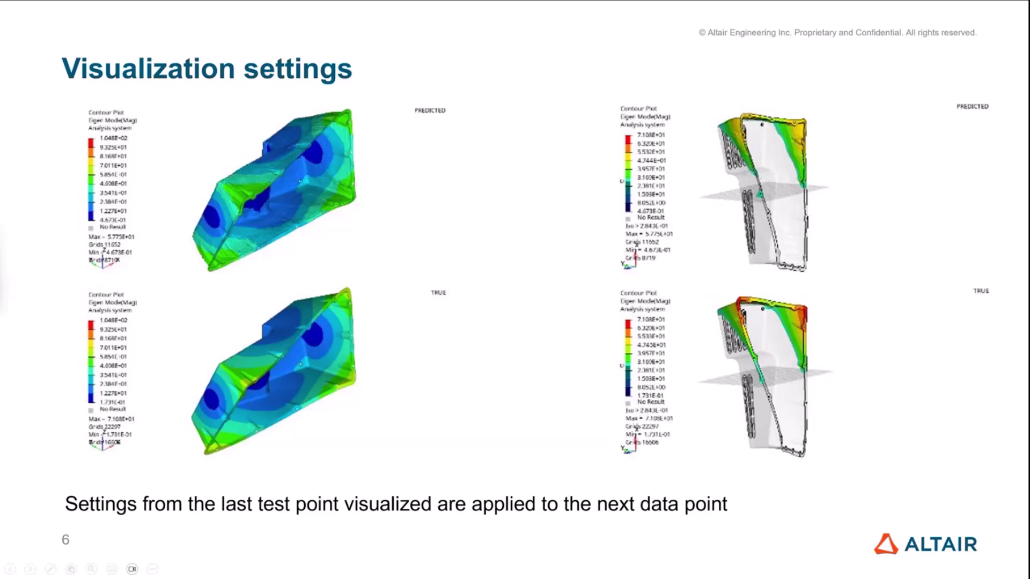
key(alt+Tab)
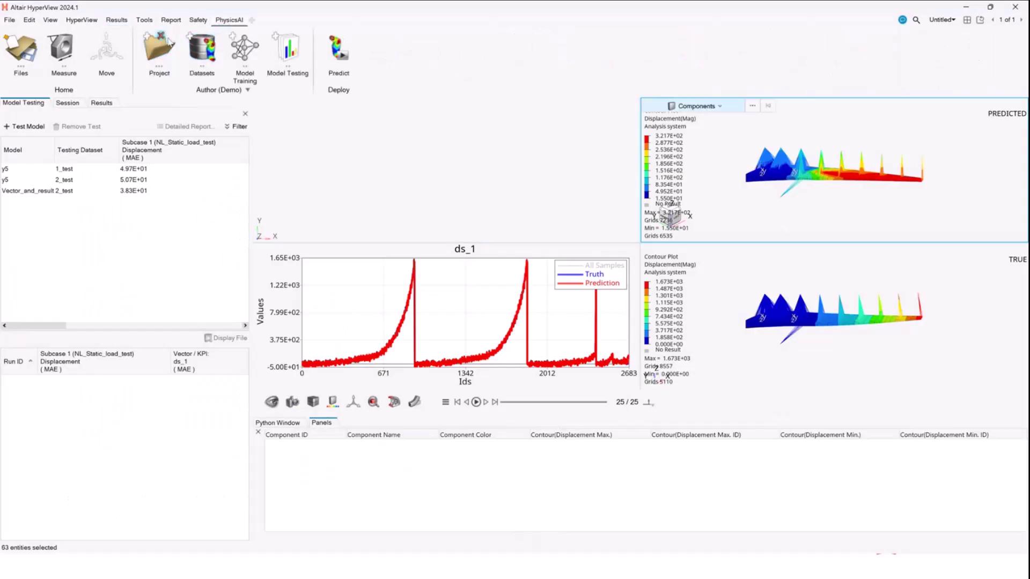
Open the SimJEB project file from the Model folder inside 2024.1\SimJEB
click(161, 51)
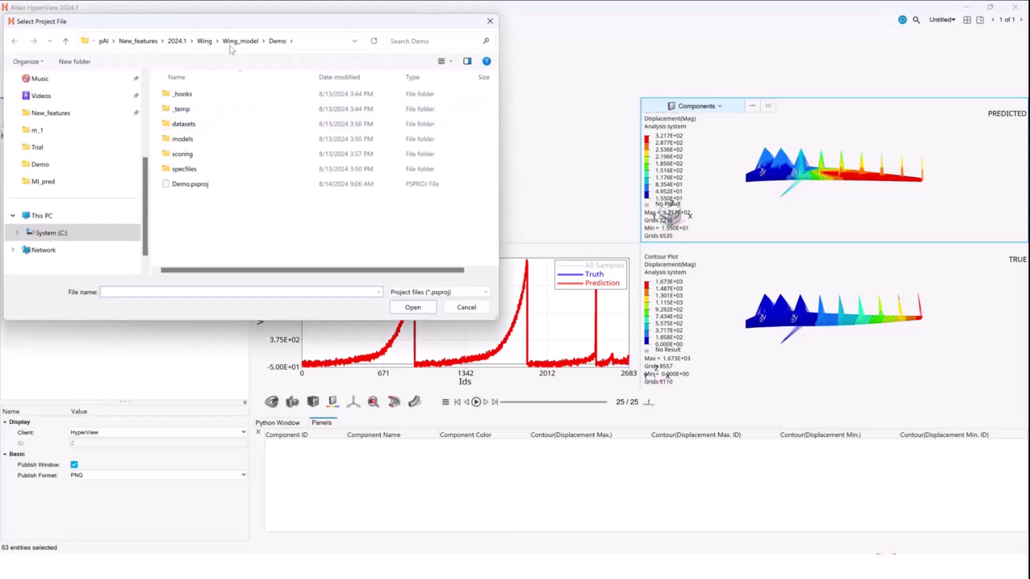
click(177, 42)
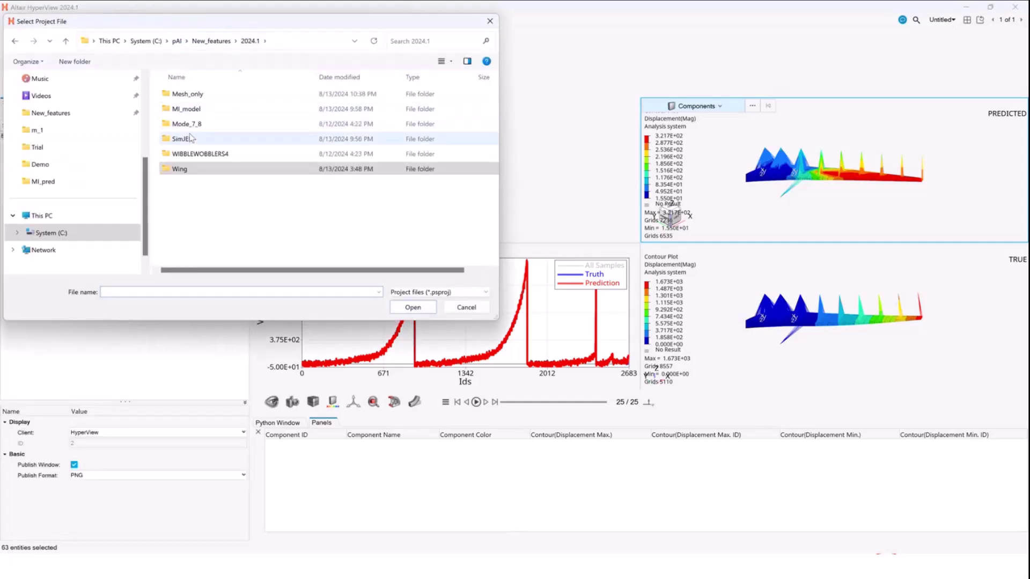
double_click(190, 138)
click(197, 110)
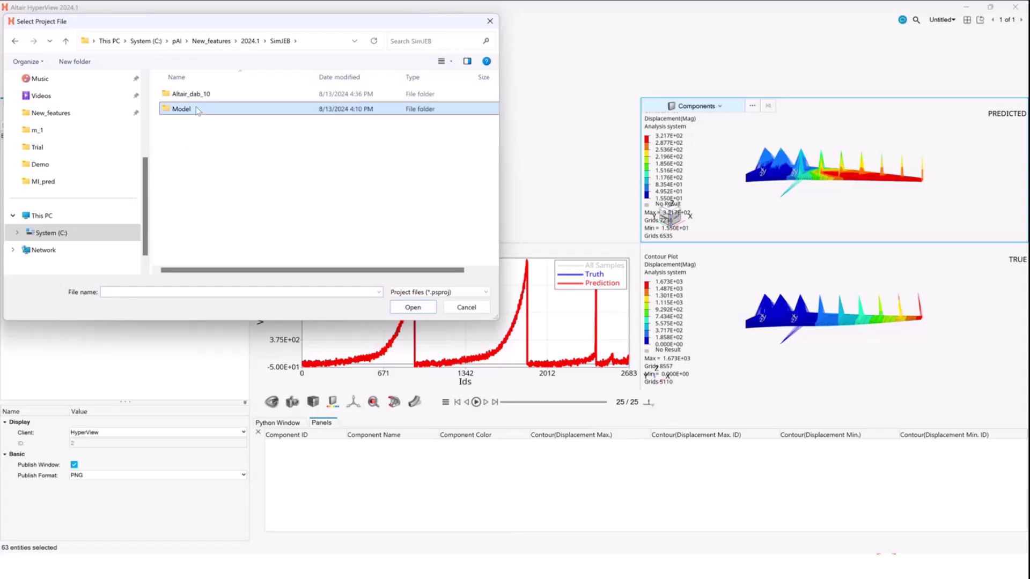
double_click(197, 110)
double_click(202, 183)
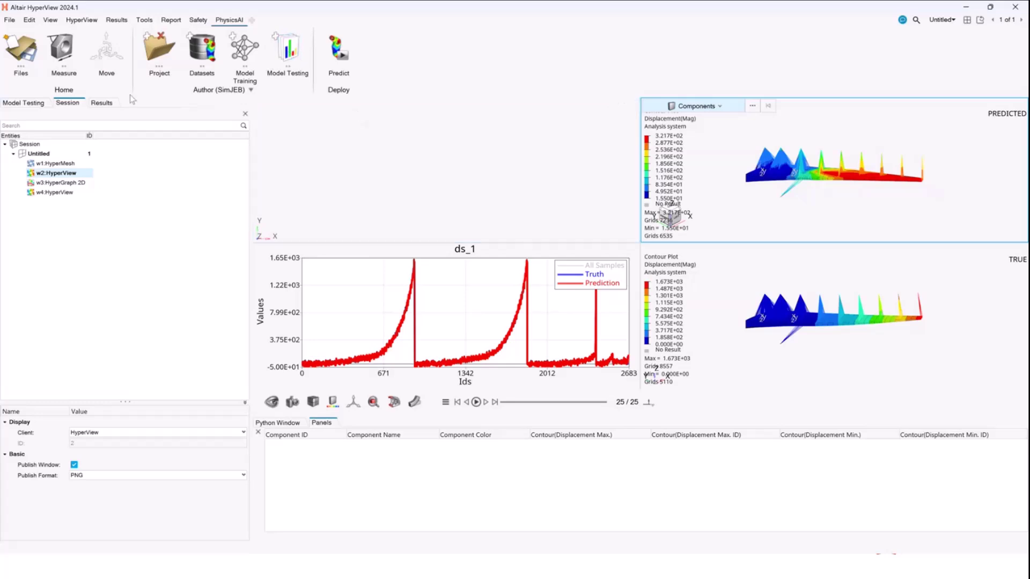
Display the predicted and true contours for run 1 of the Multidata model tested on the Test dataset
click(38, 102)
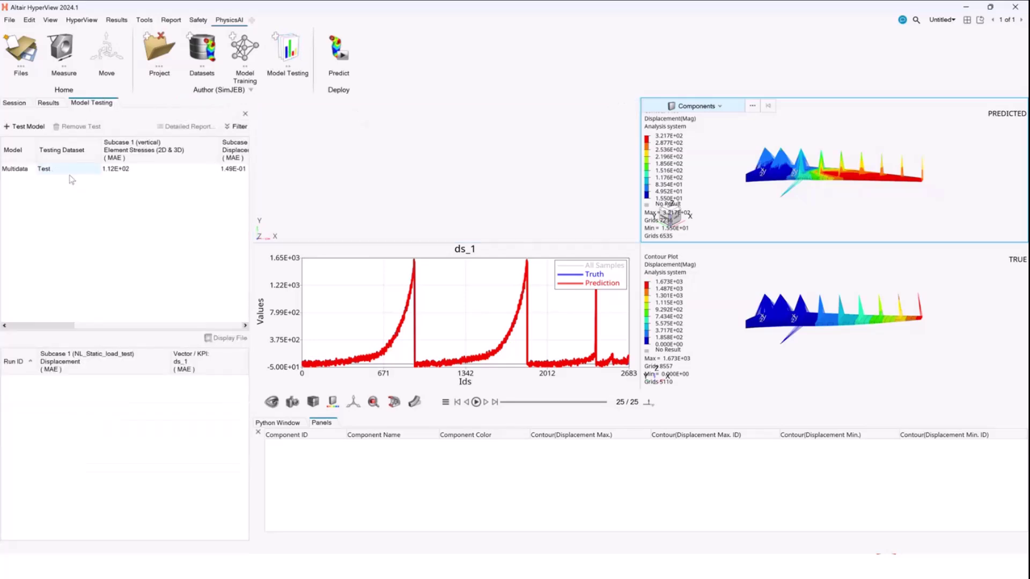
click(50, 169)
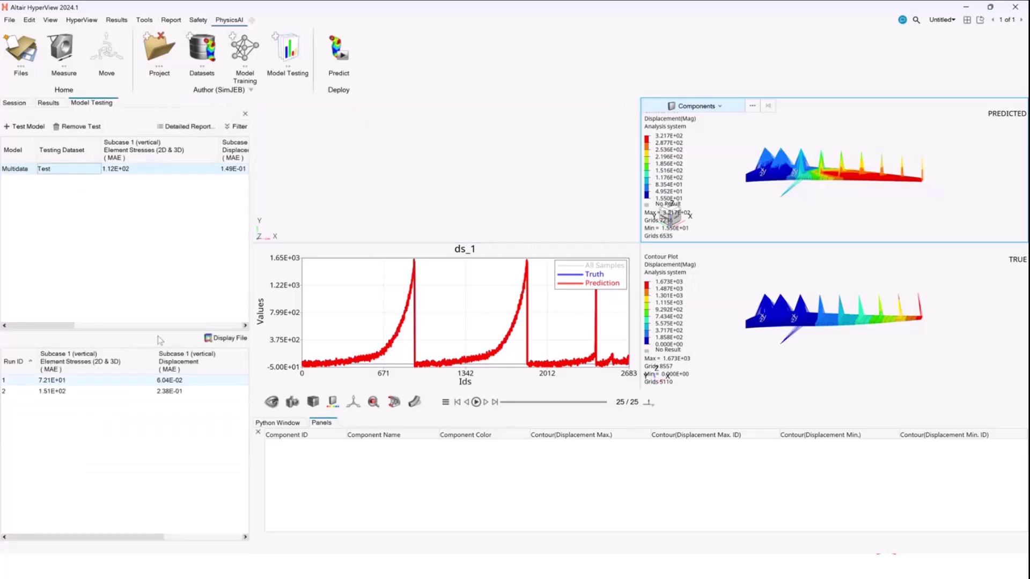
click(225, 338)
click(525, 331)
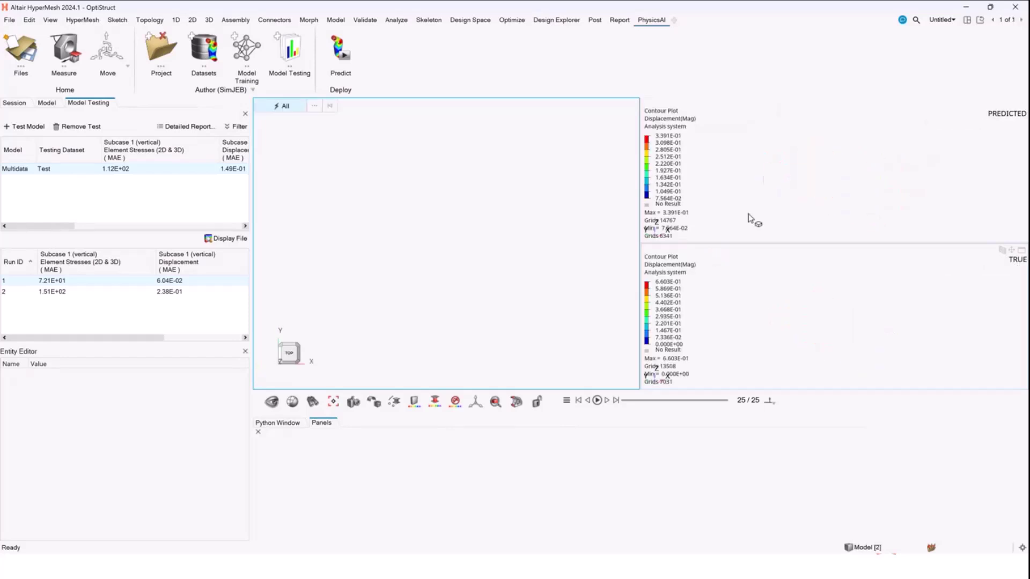
Reselect run 1 and the Multidata test entry, and close the Model Testing view
click(207, 294)
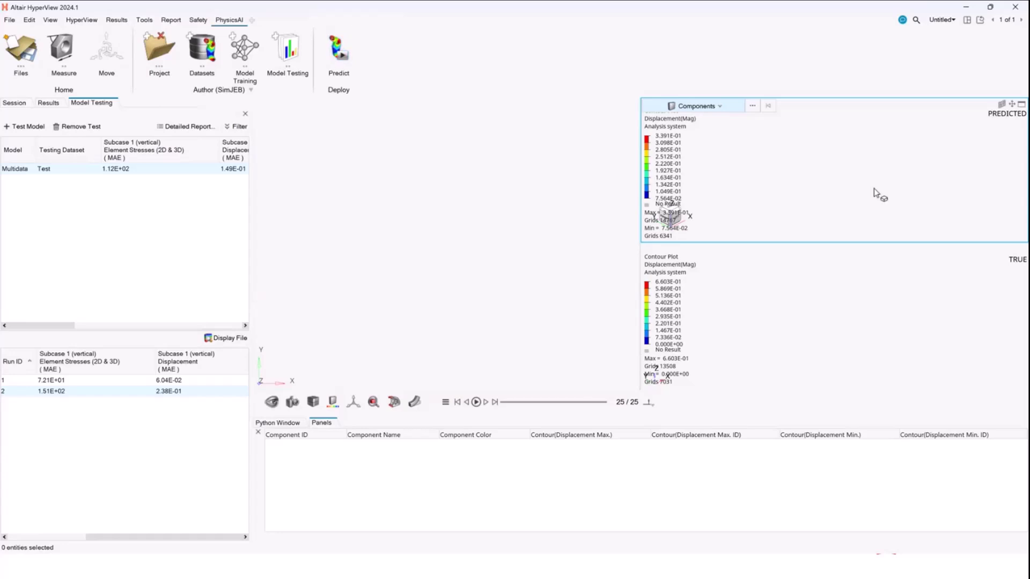
click(92, 382)
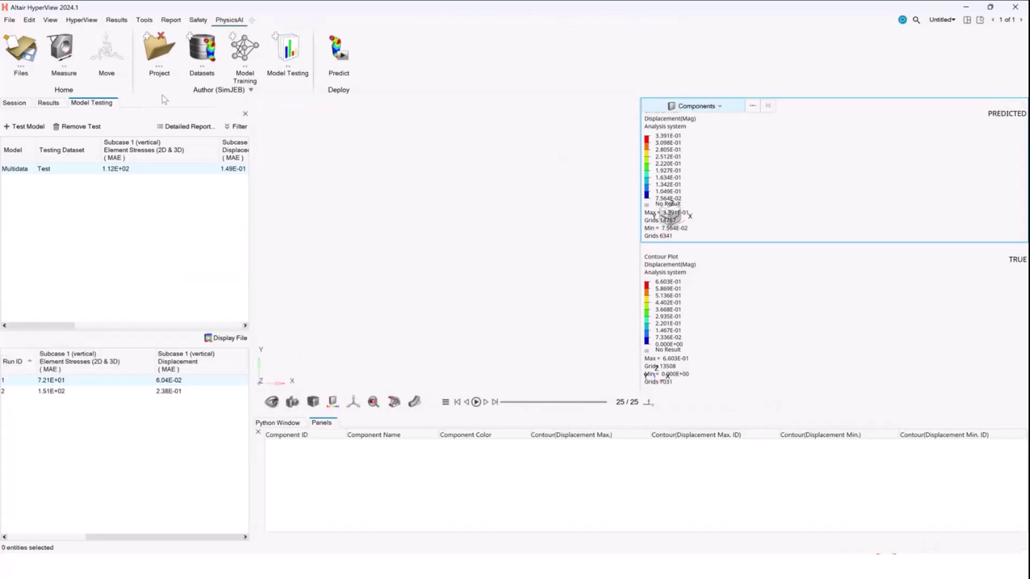
click(135, 170)
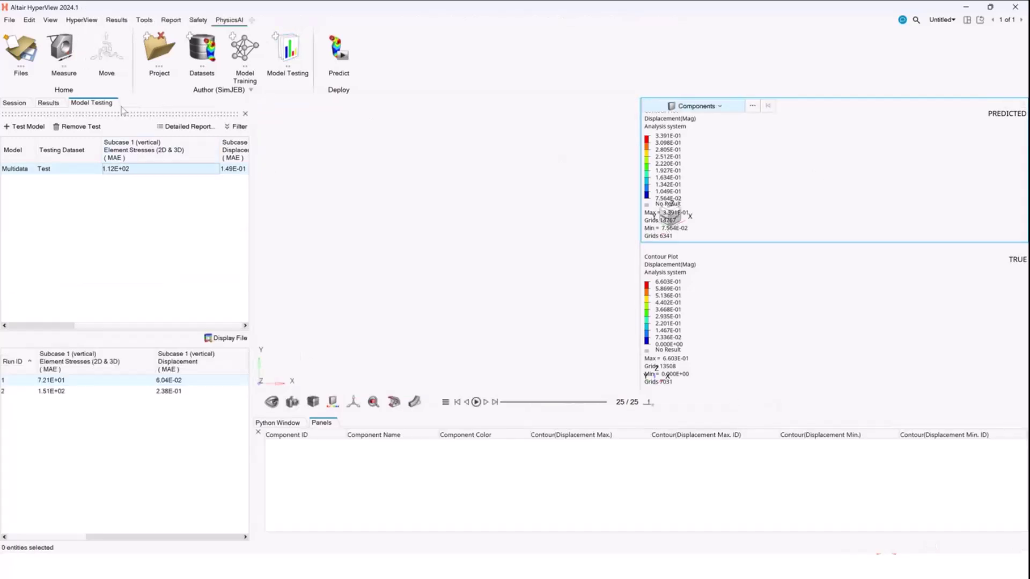
click(245, 113)
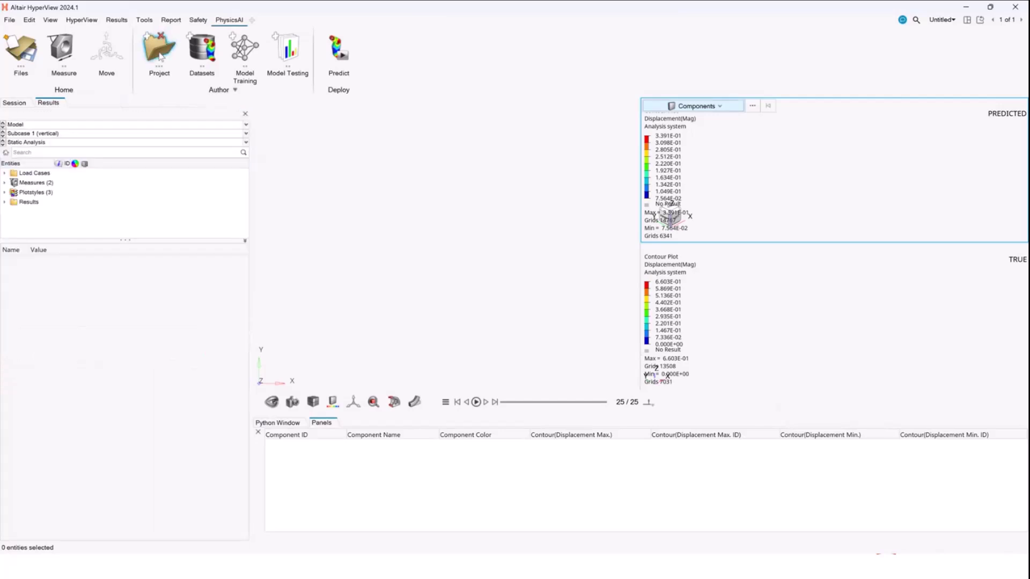
Reopen the SimJEB project and bring up its Model Testing results
click(161, 57)
click(321, 184)
click(412, 310)
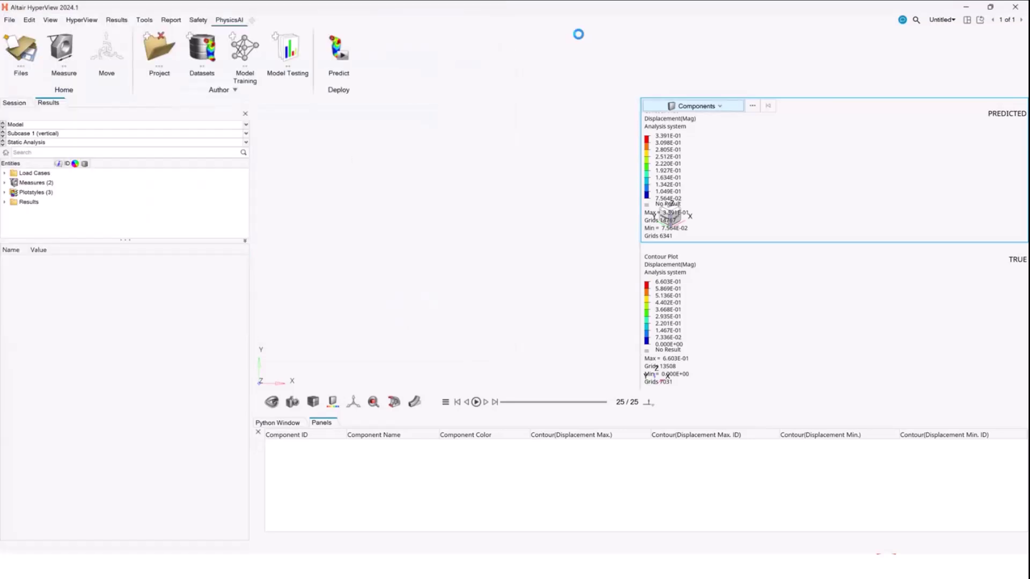
click(301, 47)
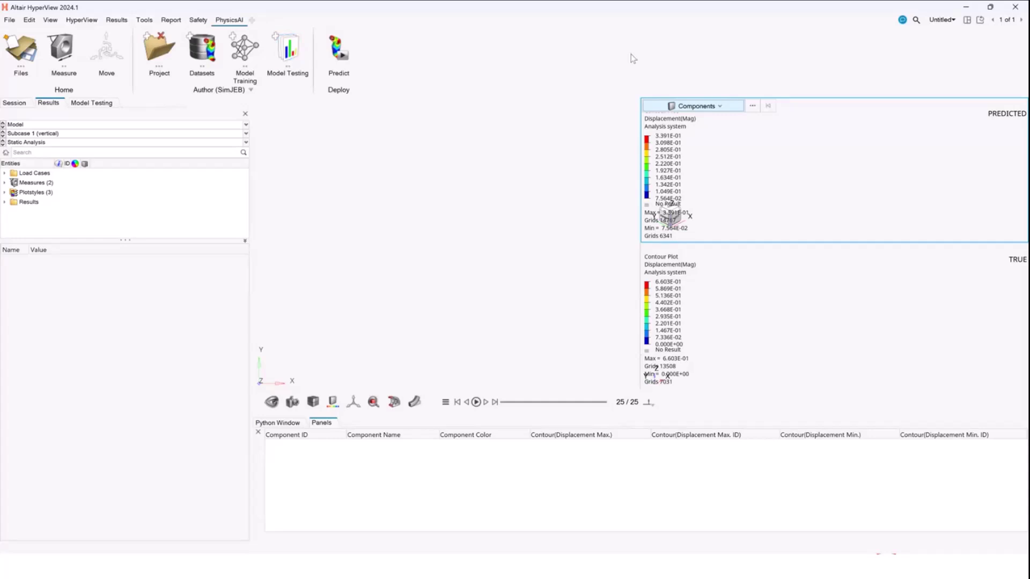
click(97, 103)
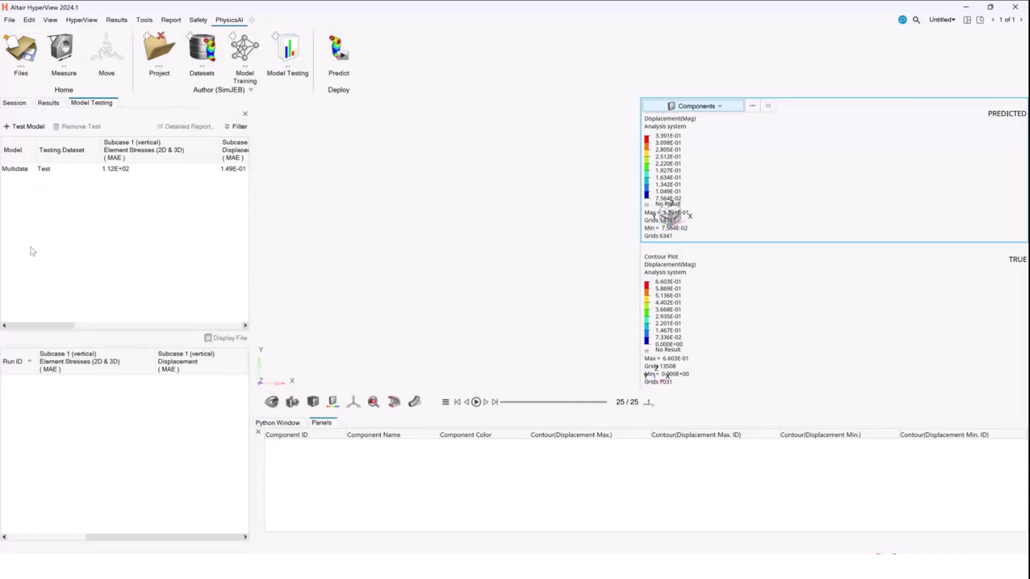
Display the first run of the Multidata test again, and play and stop its animation
click(33, 171)
click(225, 338)
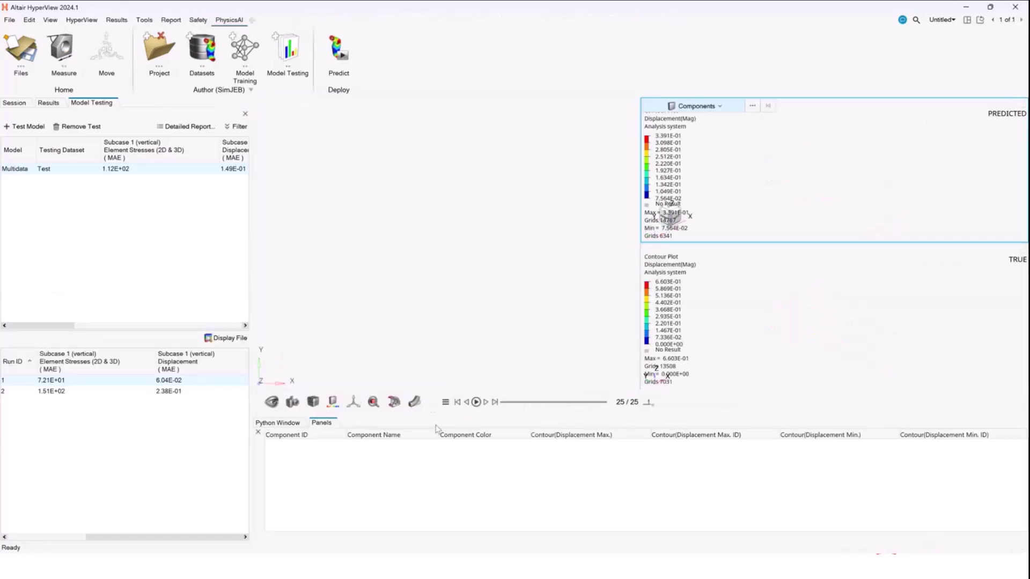
click(477, 402)
click(476, 402)
mouse_move(864, 181)
ctrl+mouse_down()
mouse_move(881, 202)
mouse_move(862, 193)
ctrl+mouse_up()
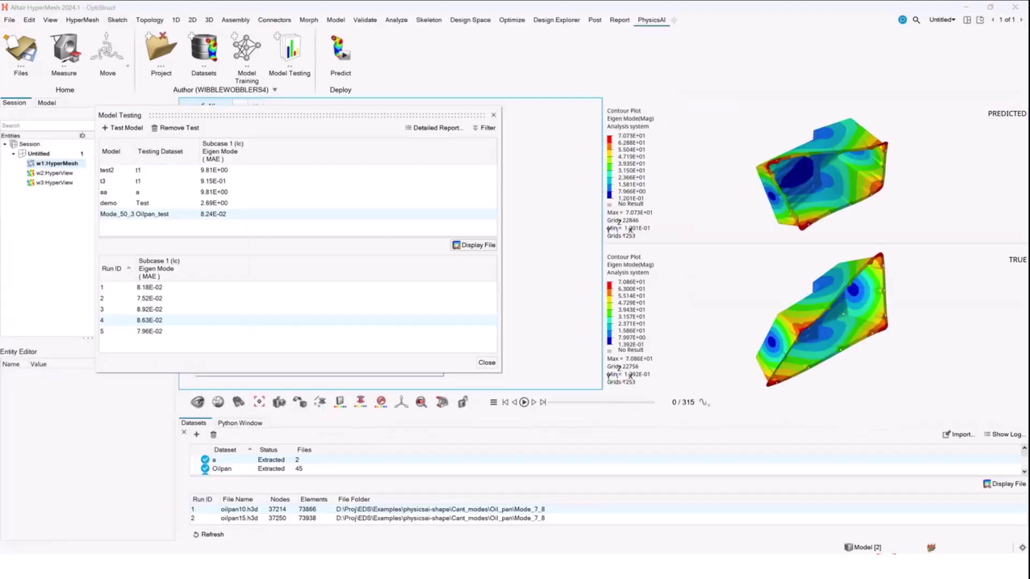
Turn on section cuts for the predicted and true eigen mode contours of the oil pan
click(717, 188)
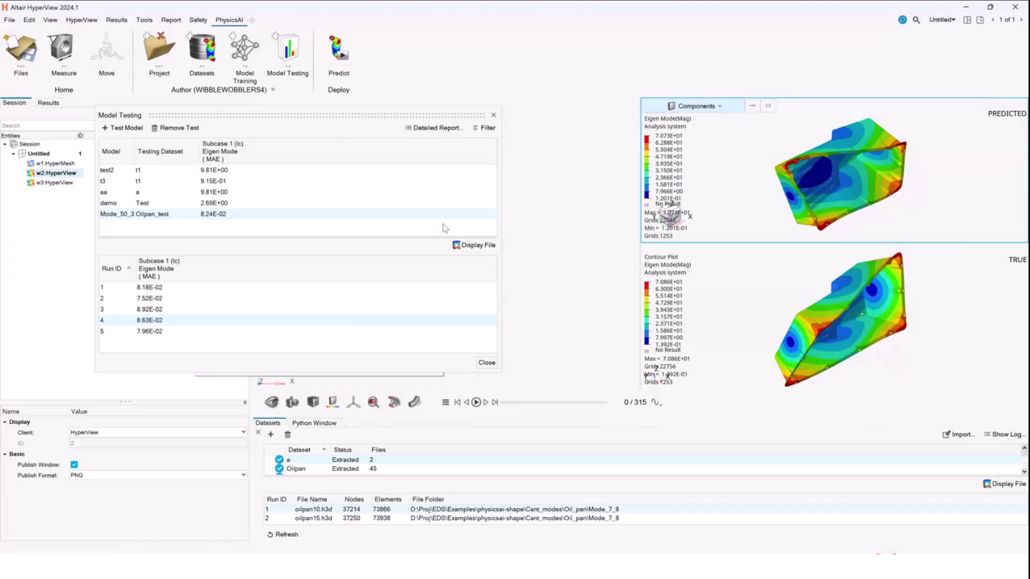
click(395, 403)
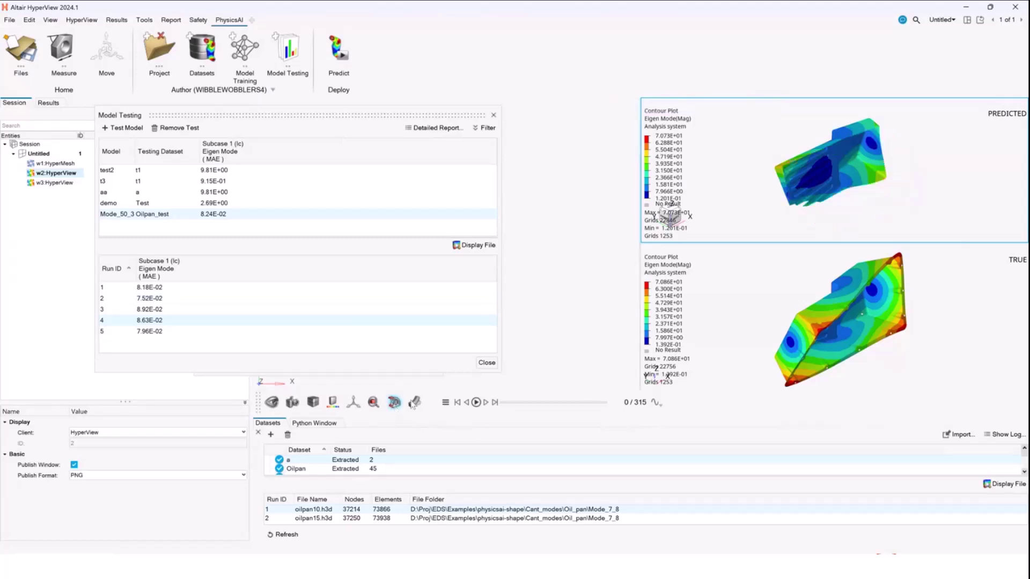
click(794, 285)
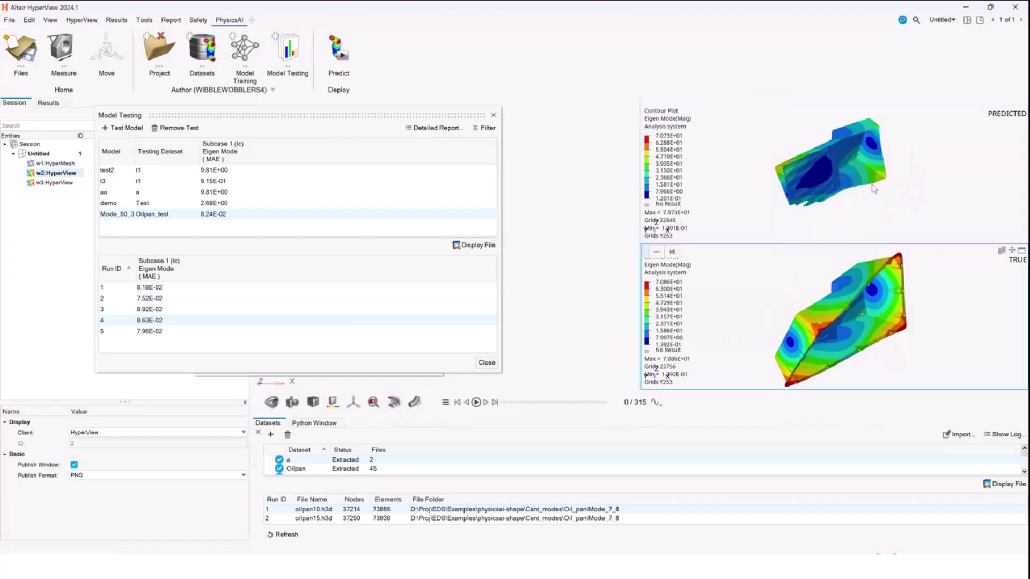
click(394, 403)
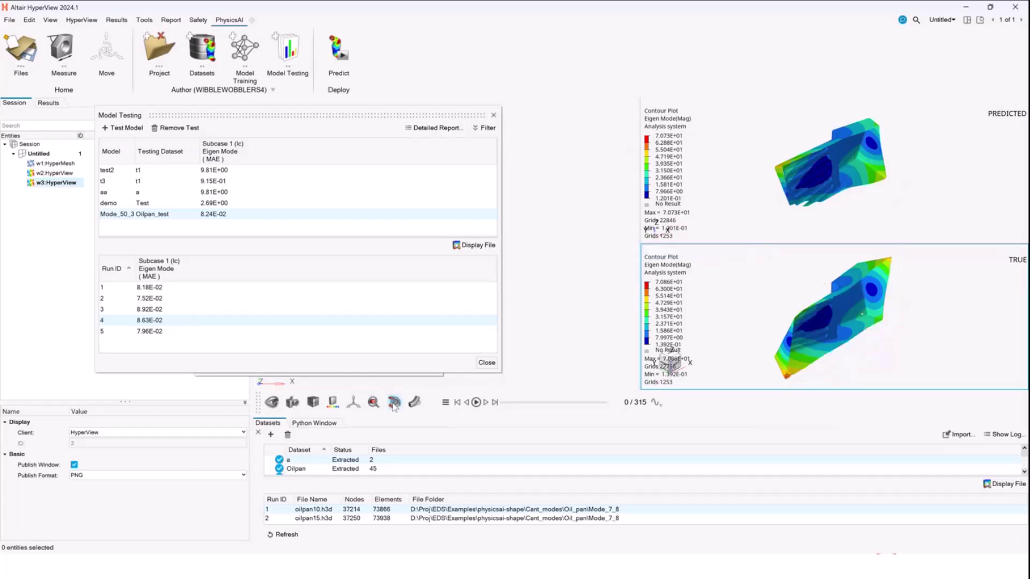
Open the section cut settings of the true oil pan plot and orient the planar cut to Y, and finally to Z
ctrl+drag(915, 311, 874, 343)
click(870, 327)
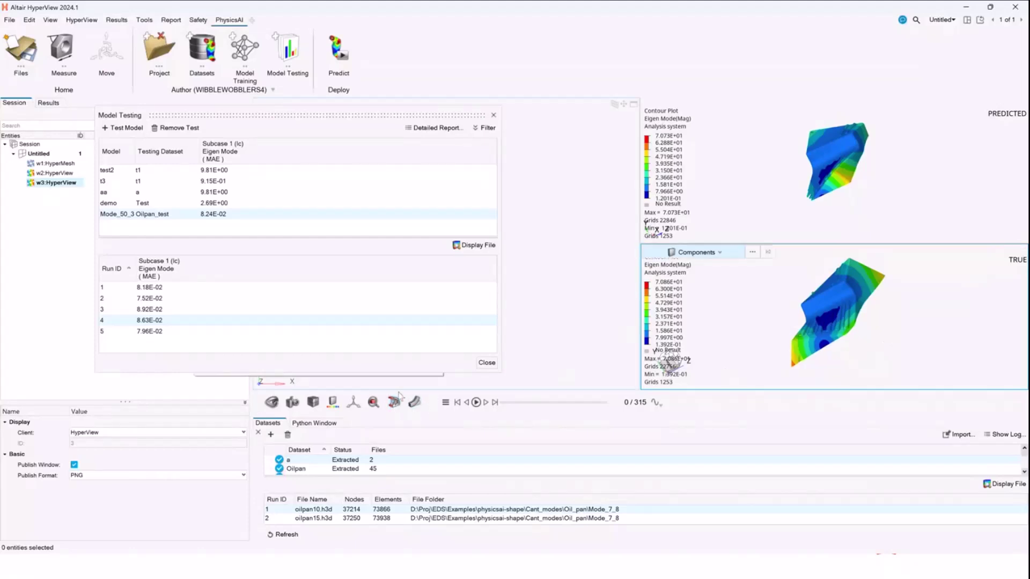
click(400, 401)
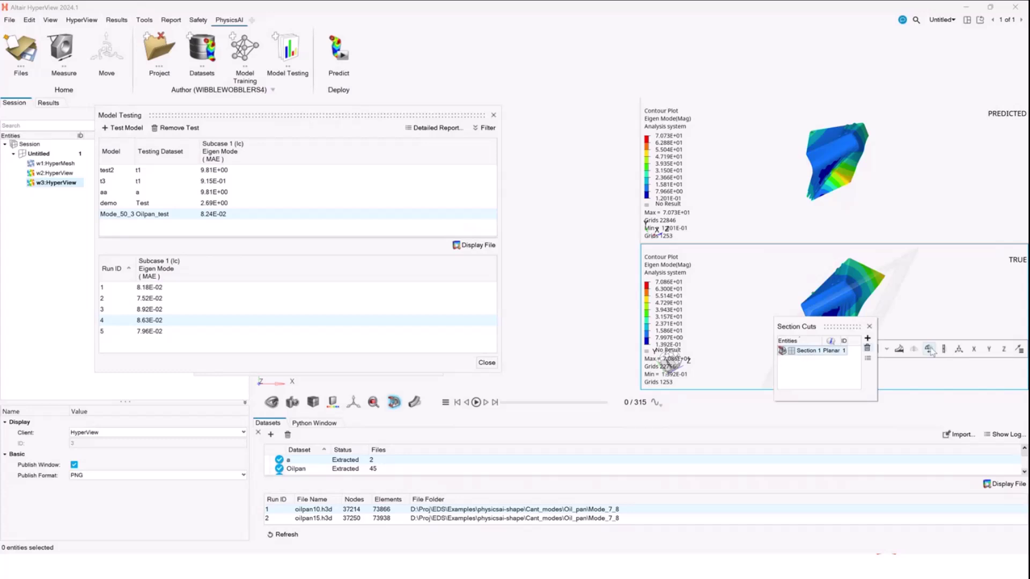
click(987, 350)
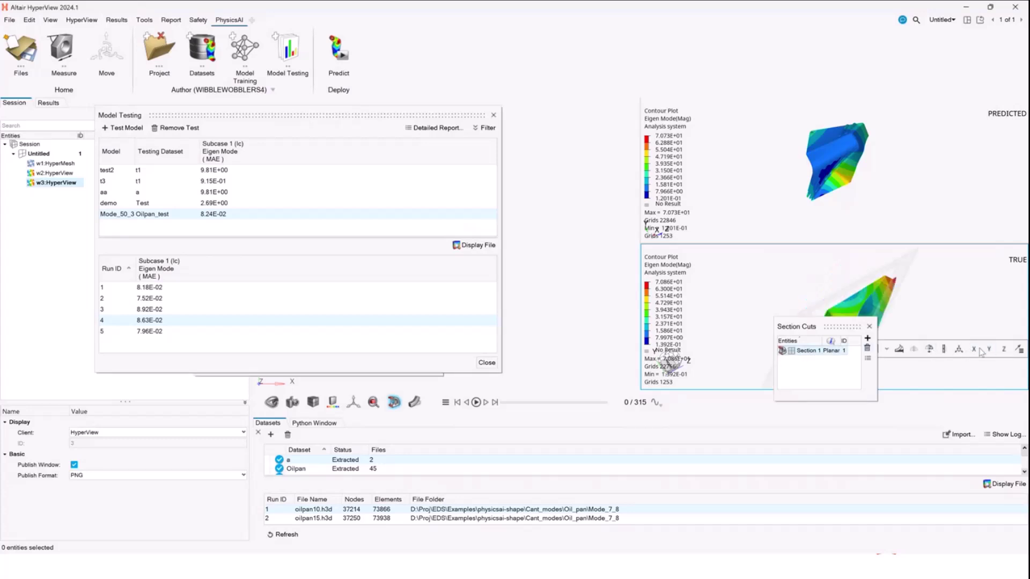
click(1003, 349)
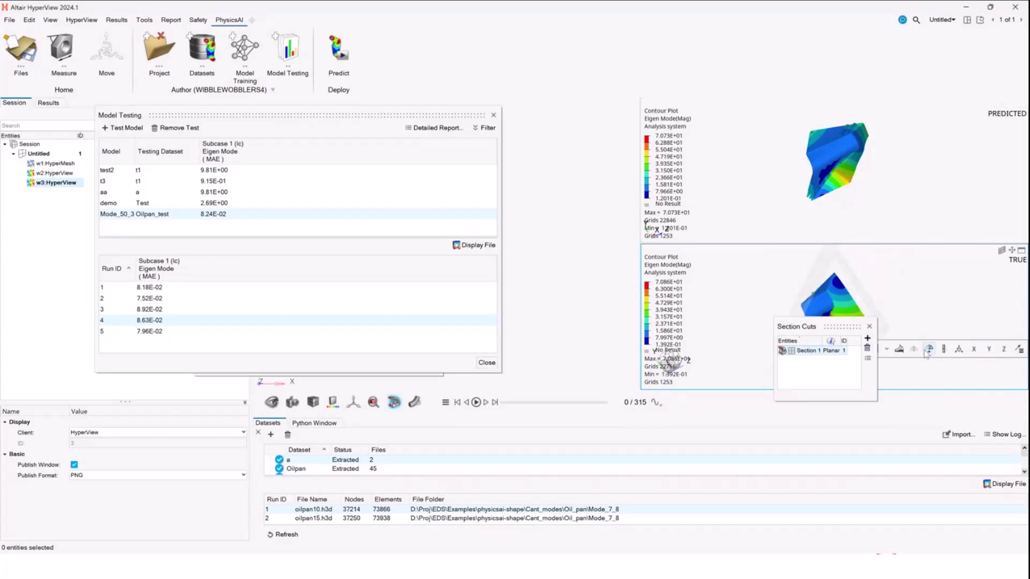
Close the true plot's section cut settings and orient the planar cut of the predicted oil pan plot to Z
click(868, 326)
click(865, 190)
right_click(864, 192)
click(828, 194)
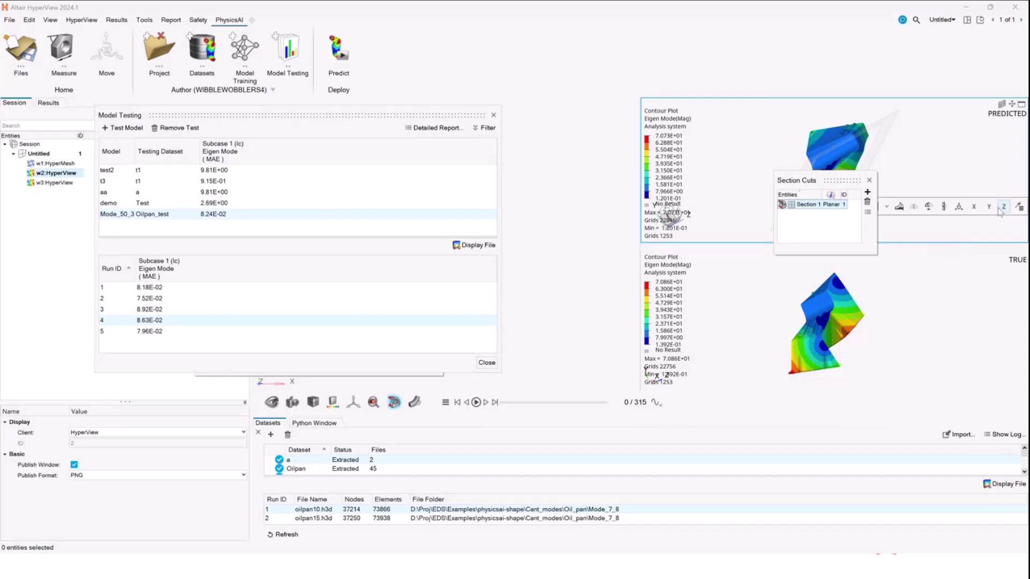
middle_drag(880, 247, 889, 315)
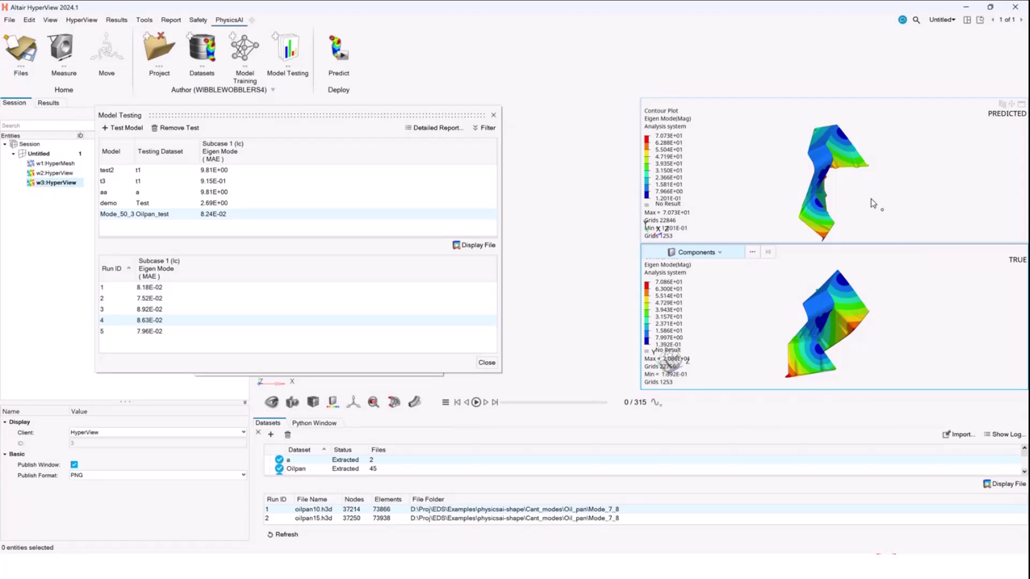
Display run 2 of the Mode_50_3 test on the Oilpan_test dataset
click(204, 299)
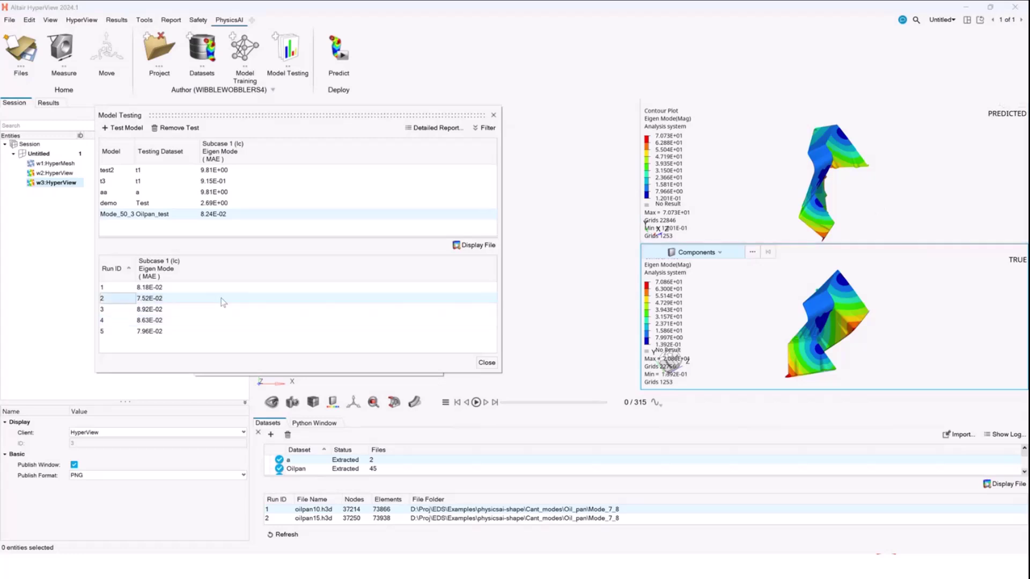
click(481, 249)
click(480, 245)
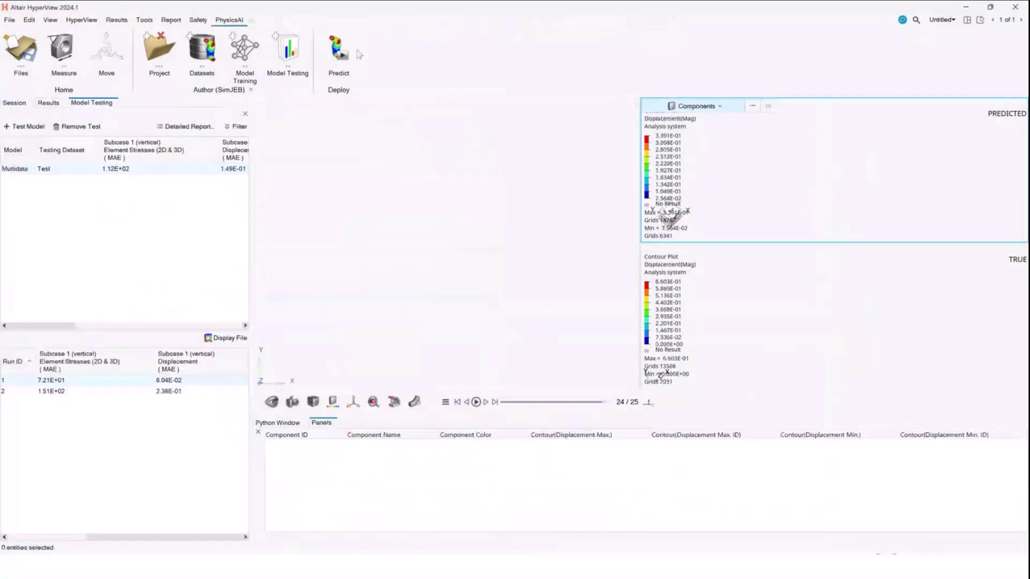
Open the Demo.psproj project from the Wing_model folder under 2024.1\Wing
click(162, 43)
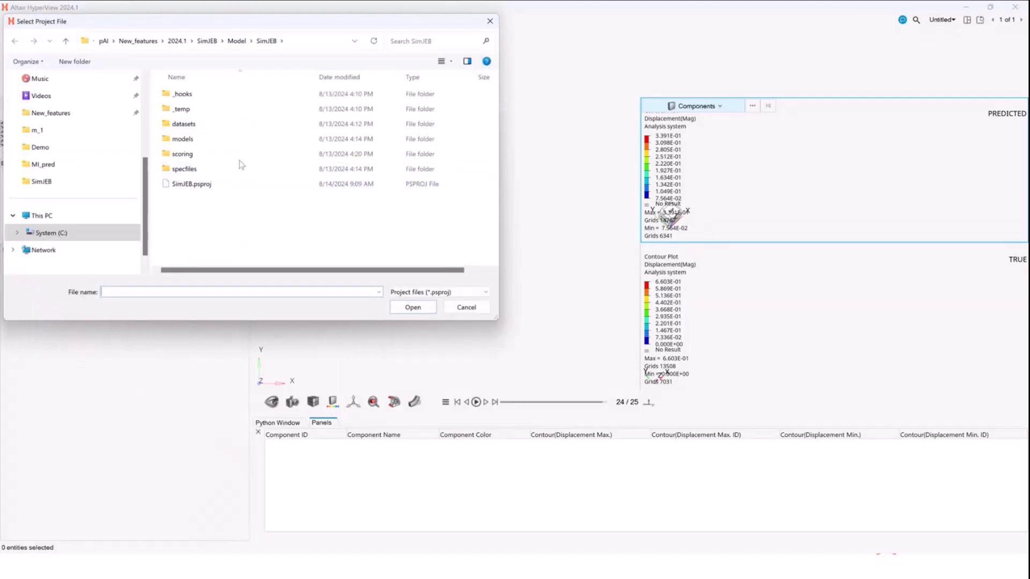
click(177, 41)
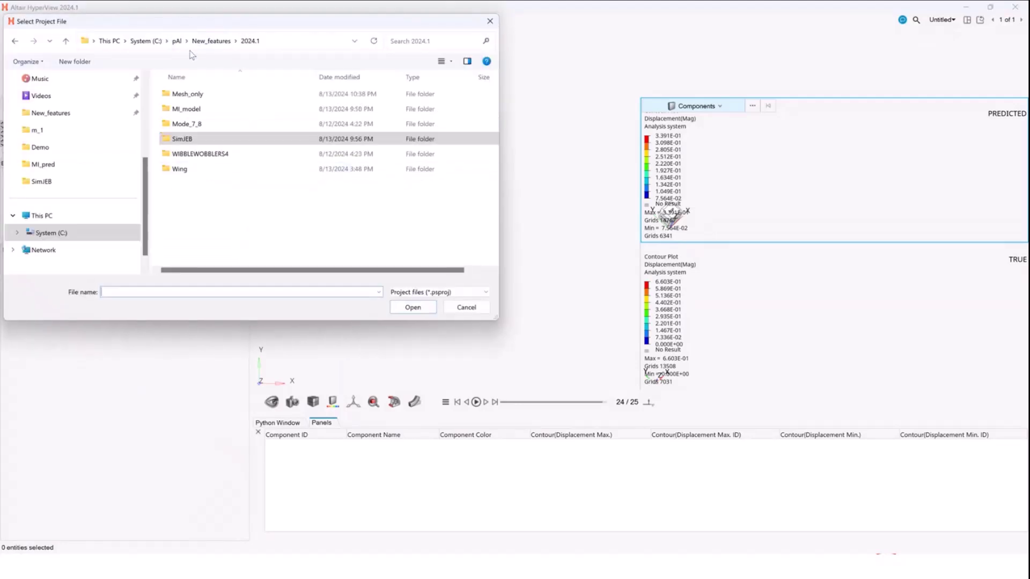
double_click(182, 169)
click(201, 113)
double_click(201, 113)
double_click(184, 95)
double_click(190, 183)
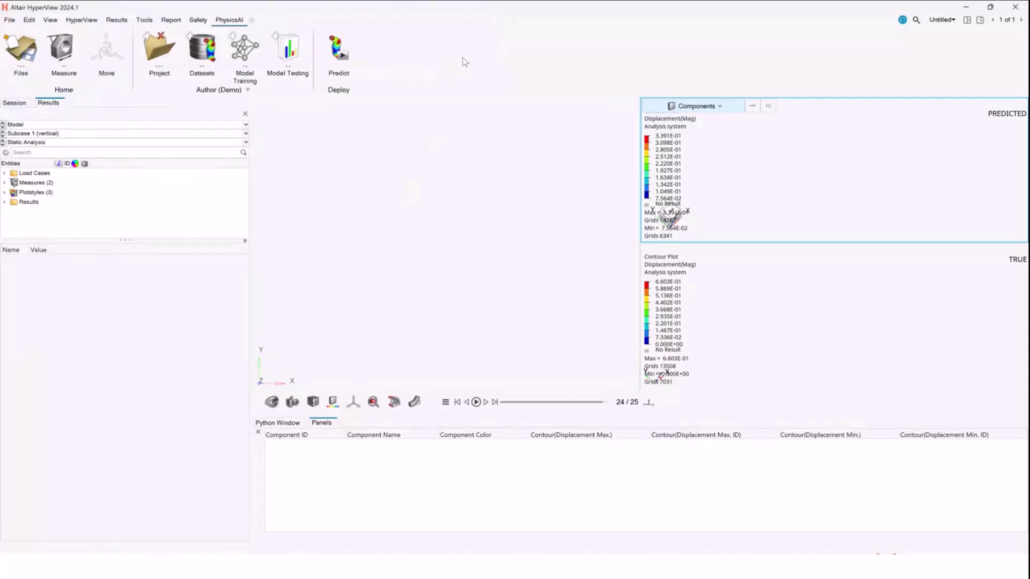
Bring up the Model Testing results and select the Vector_and_result model test on the 2_test dataset
click(289, 50)
click(110, 104)
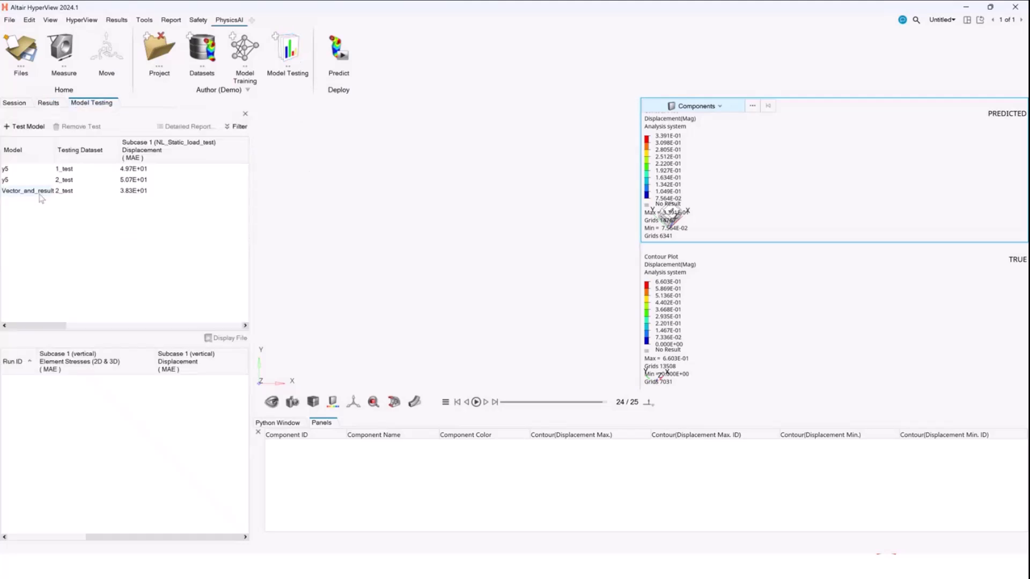
click(40, 194)
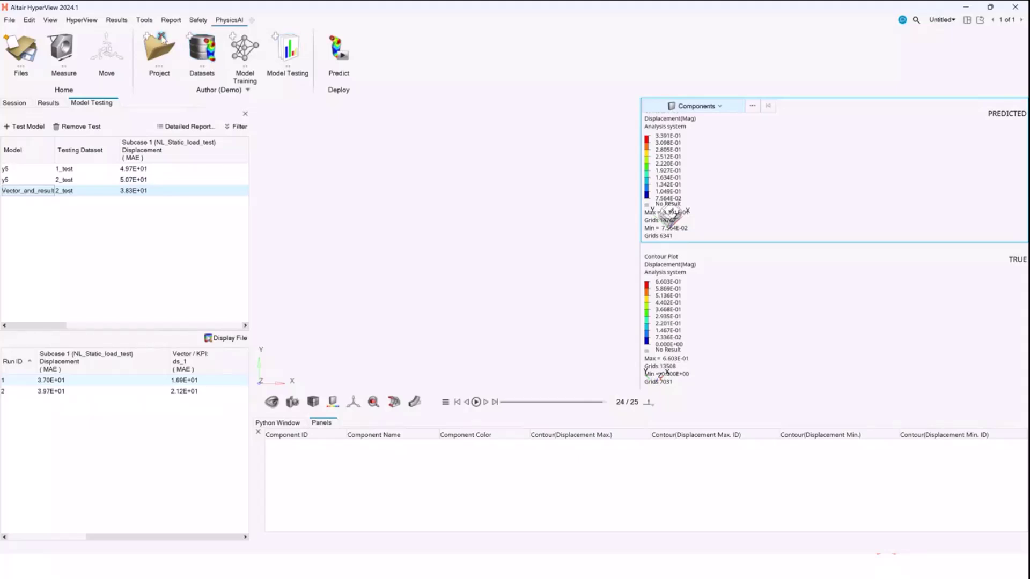
Open the MI_pred.psproj project from the MI_model folder
click(161, 54)
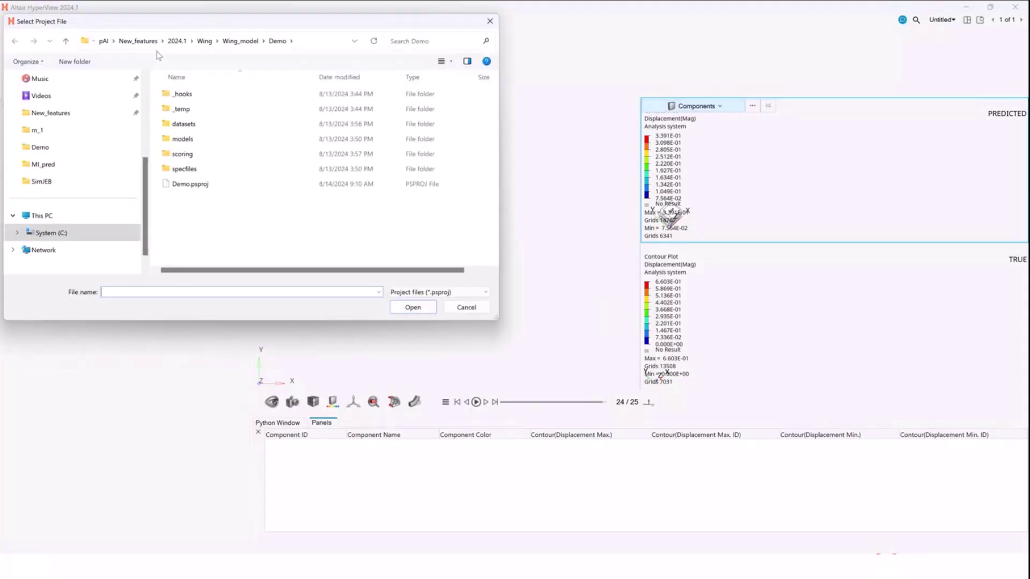
click(177, 41)
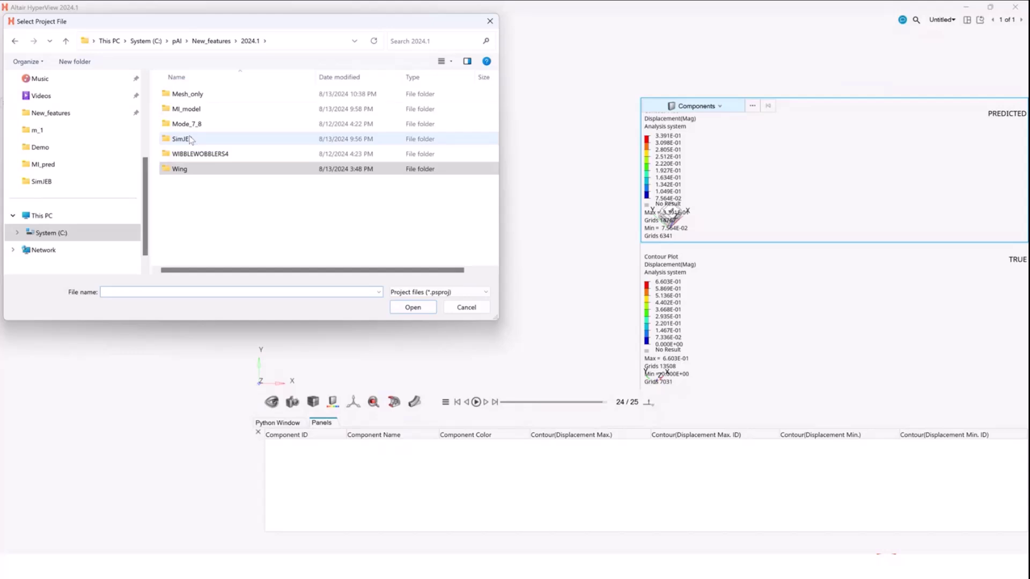
double_click(189, 109)
double_click(191, 109)
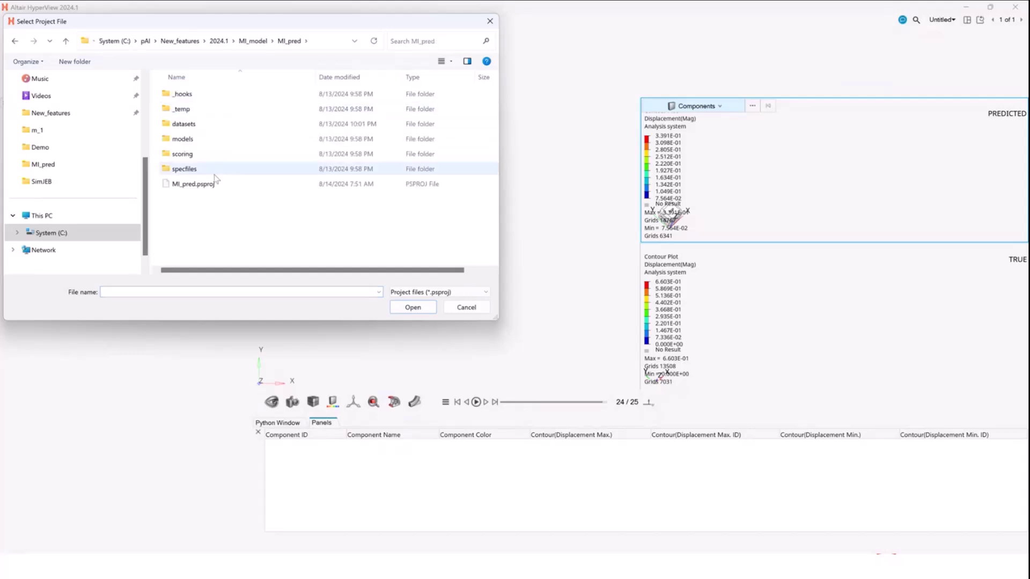
click(193, 184)
click(408, 308)
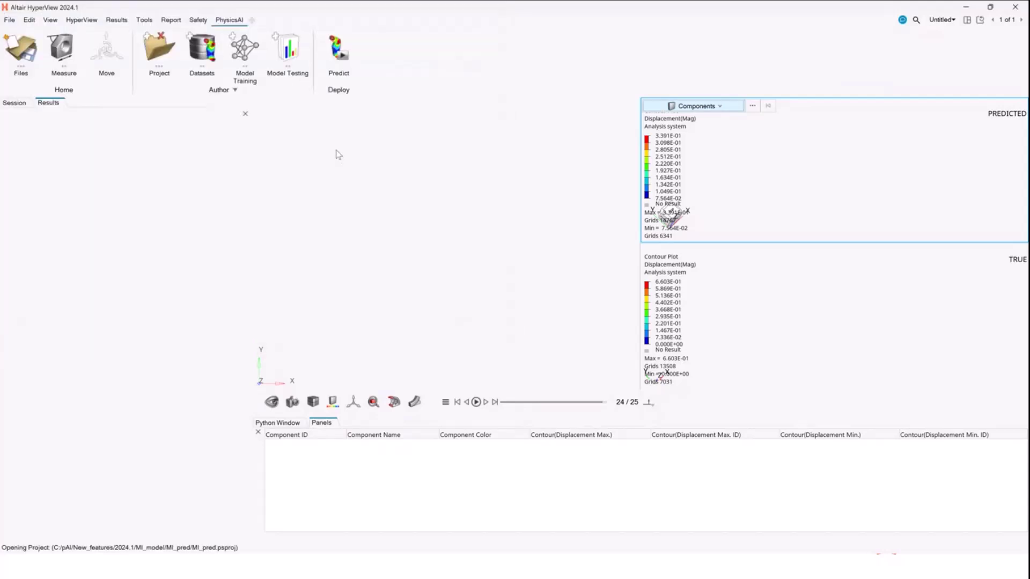
Plot the Pred_I model's test on MI_5, accepting the change of the window to a plot, and select run 3
click(288, 49)
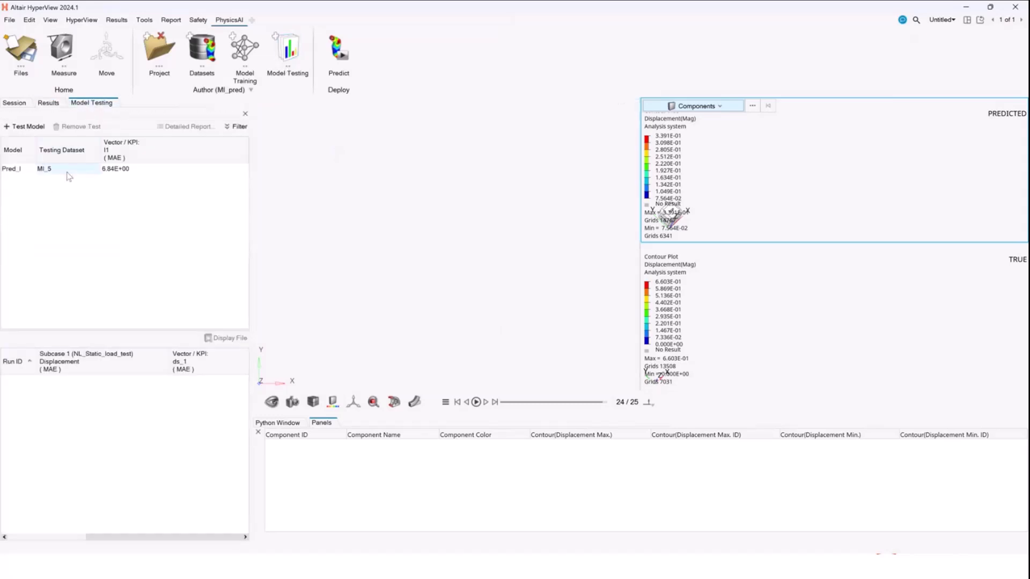
click(68, 169)
click(231, 338)
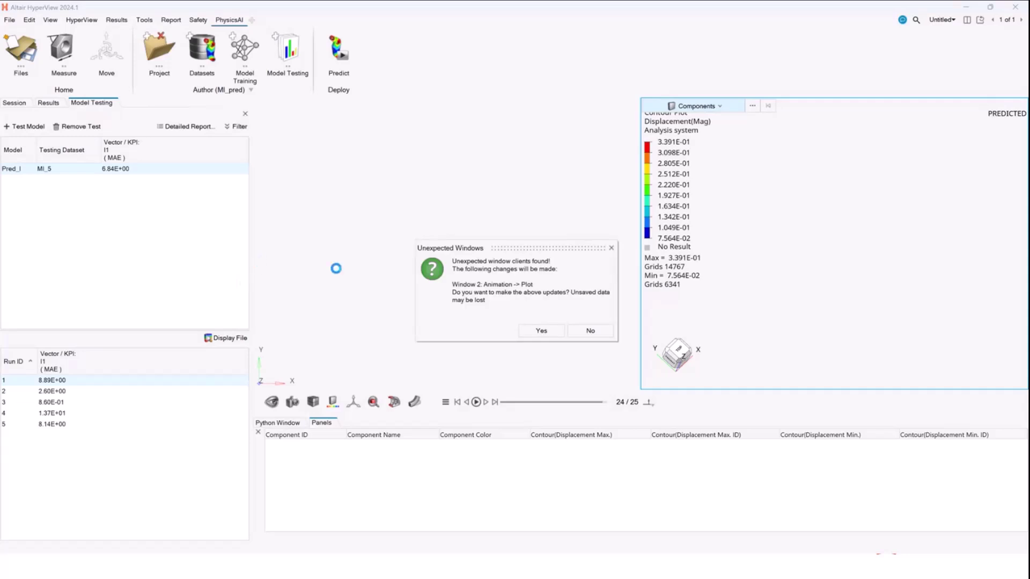
click(541, 329)
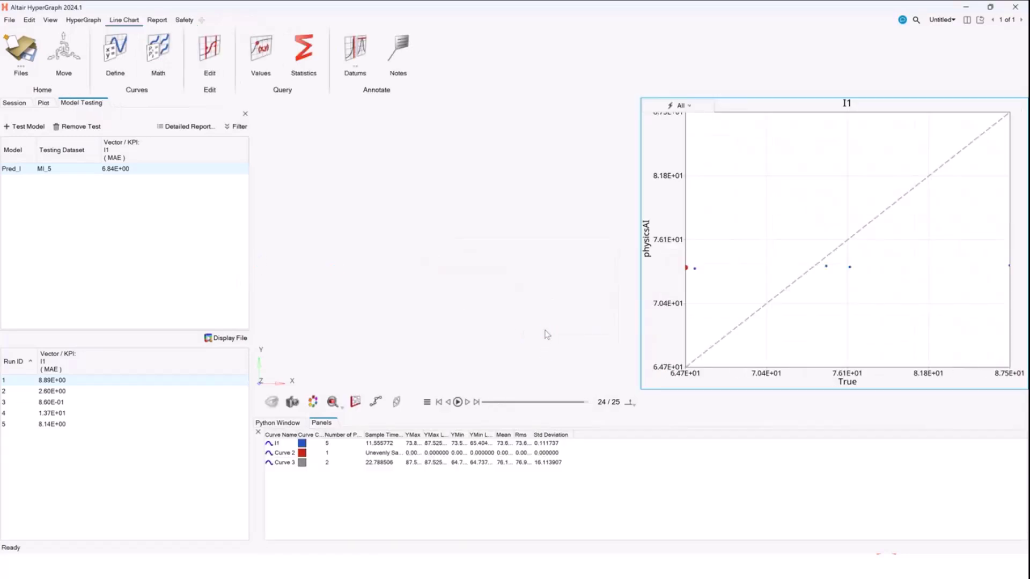
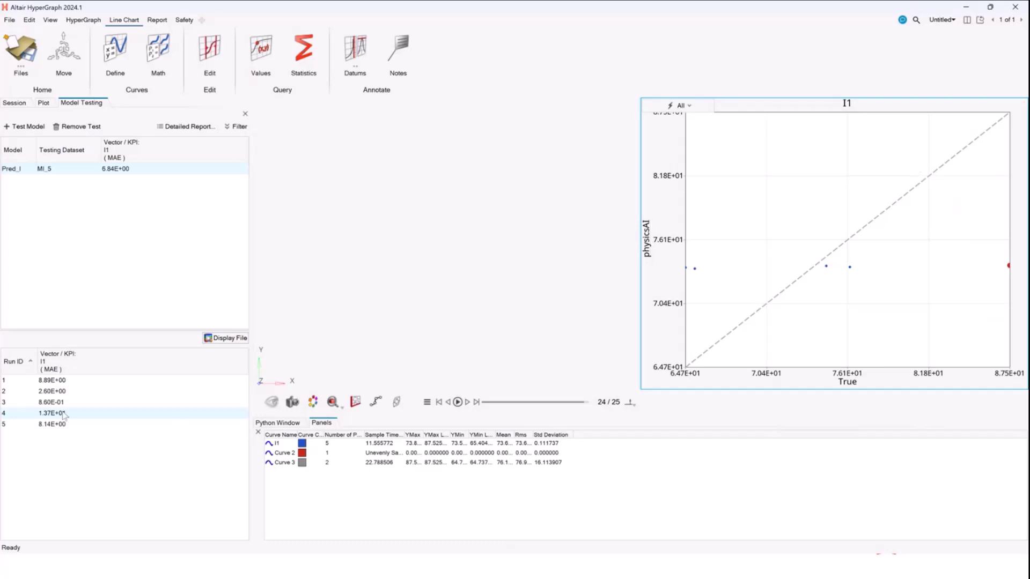
click(182, 402)
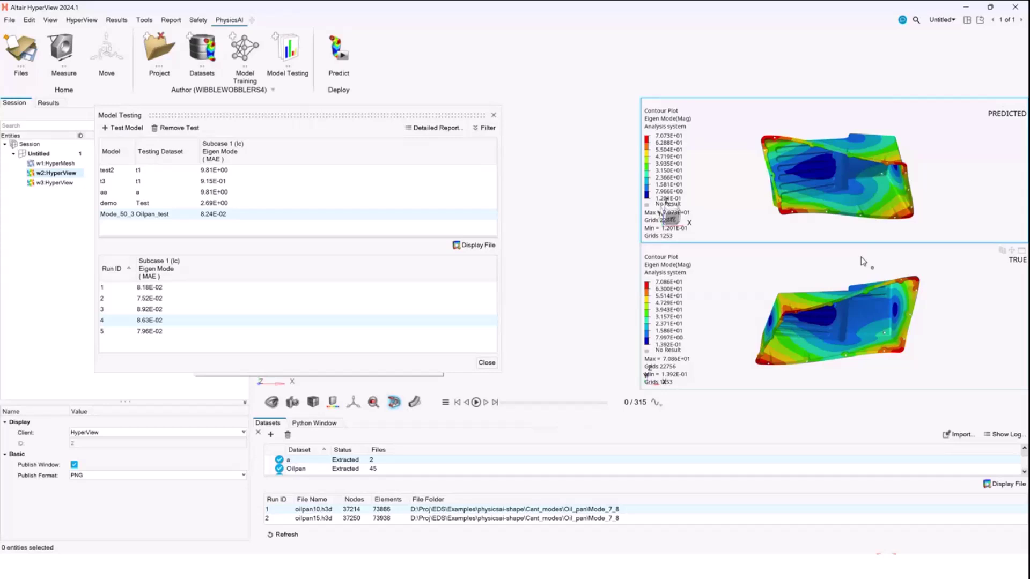
Adjust the viewing angle of the true oil pan contour, close the model testing results and open the Model Training tool
click(864, 270)
ctrl+drag(952, 290, 938, 291)
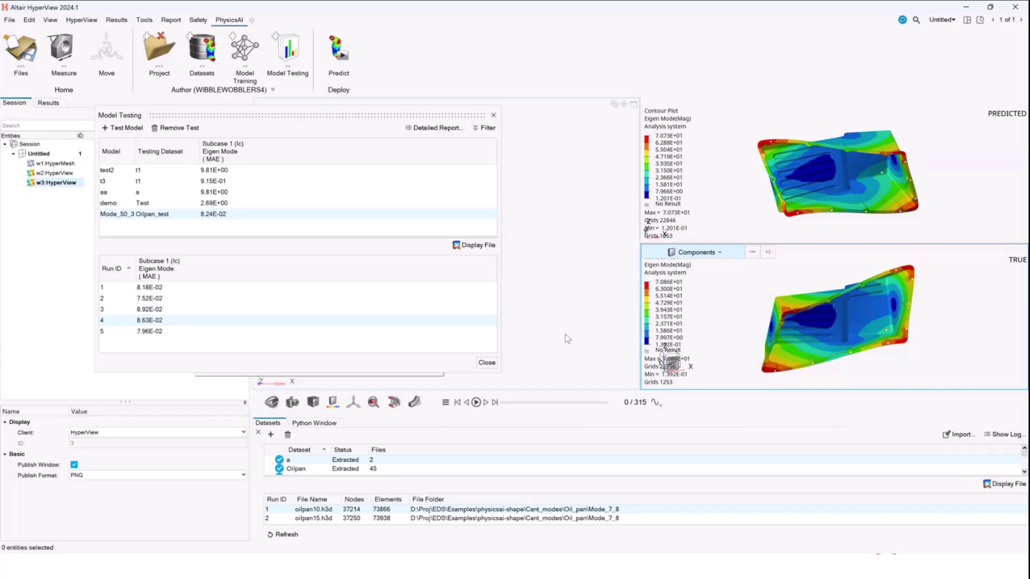
click(486, 362)
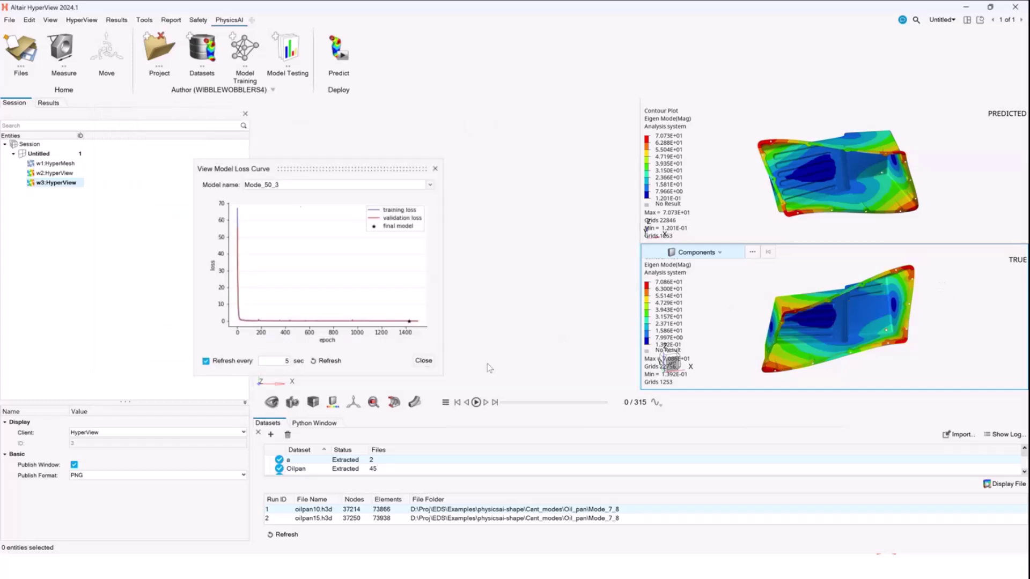
click(245, 48)
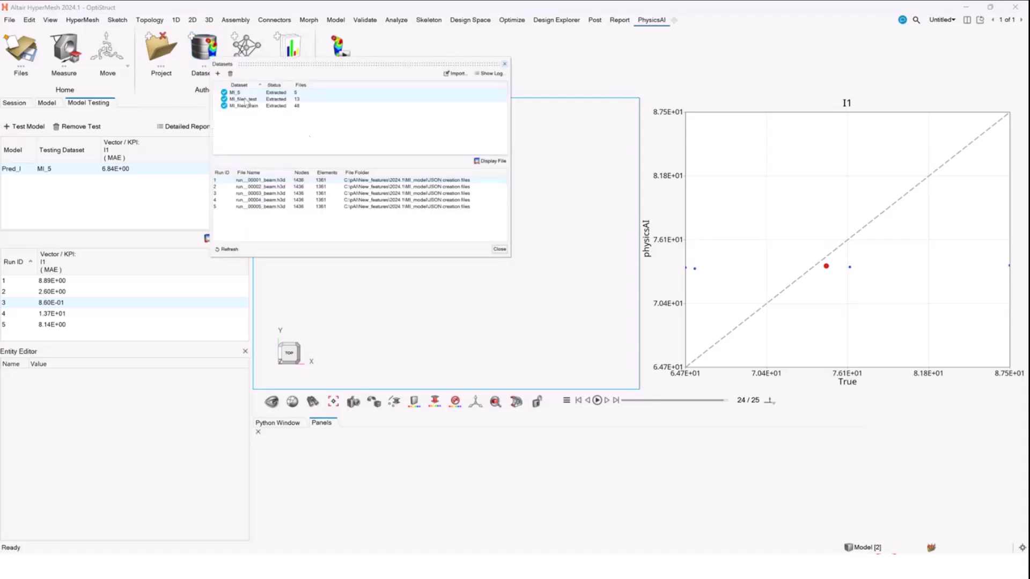
View the files of the MI_files_test dataset and close the dataset list
click(322, 98)
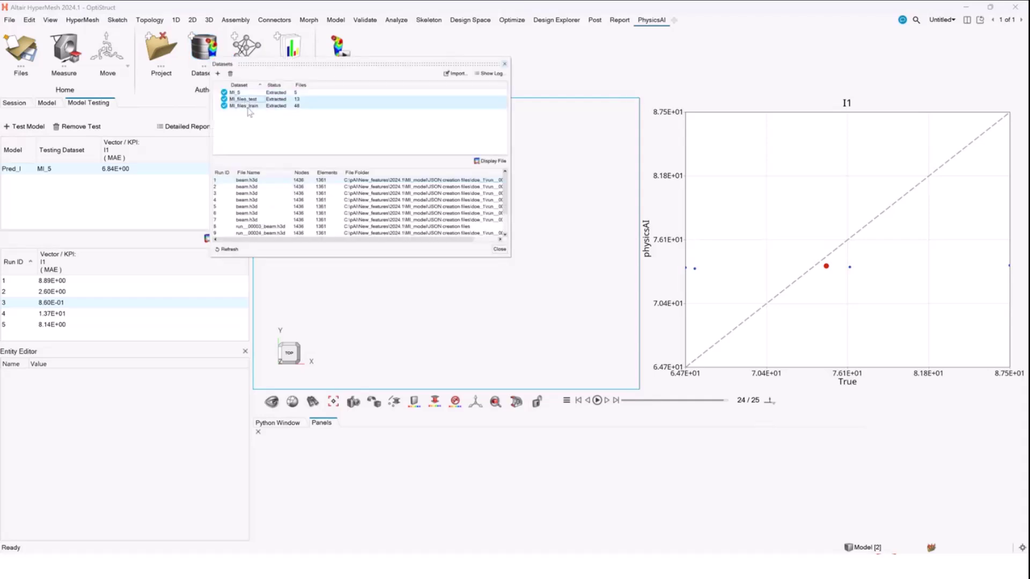
click(504, 64)
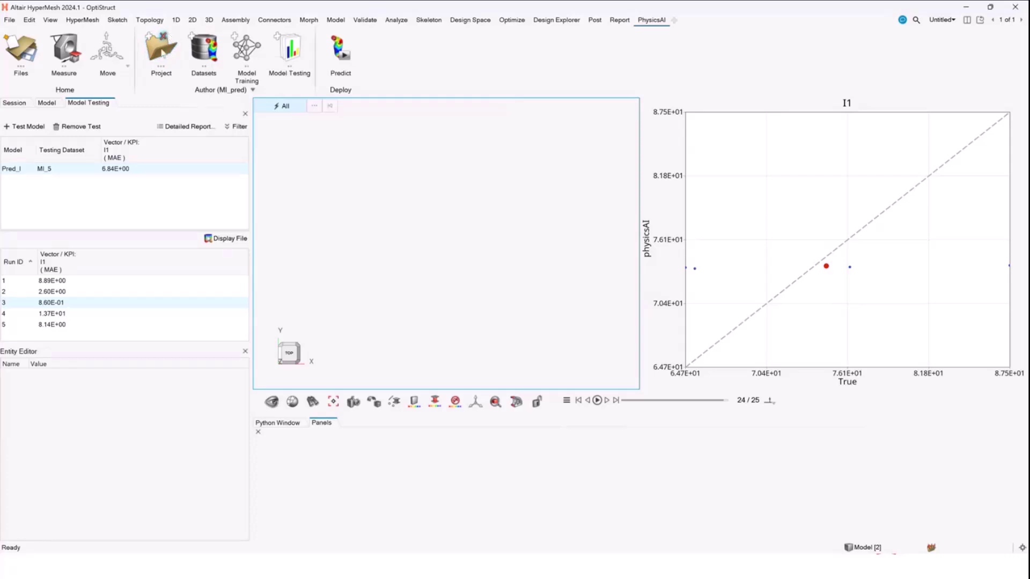
Open the Mesh_only.psproj project from the Mesh_only folder under 2024.1
click(161, 57)
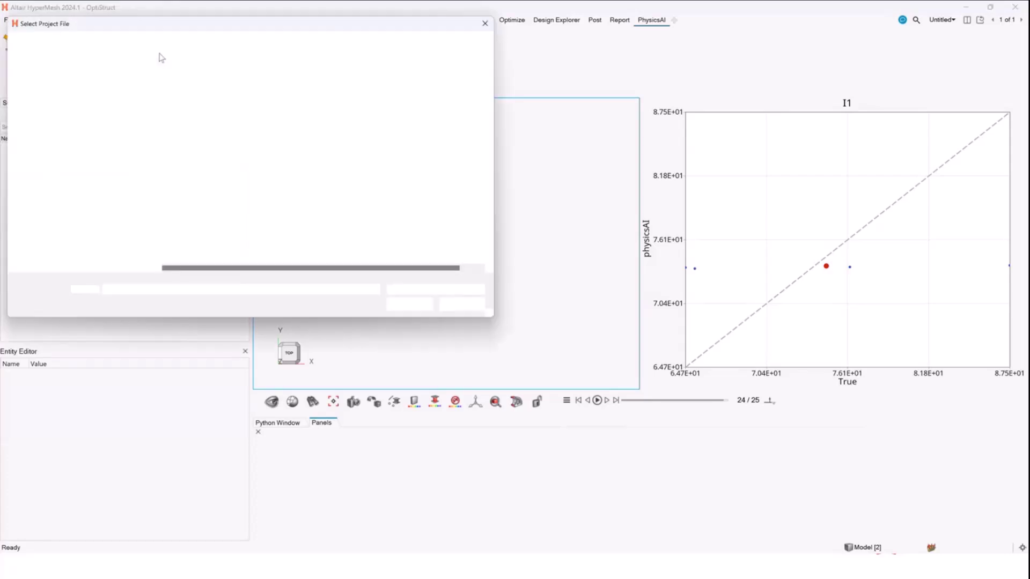
click(221, 41)
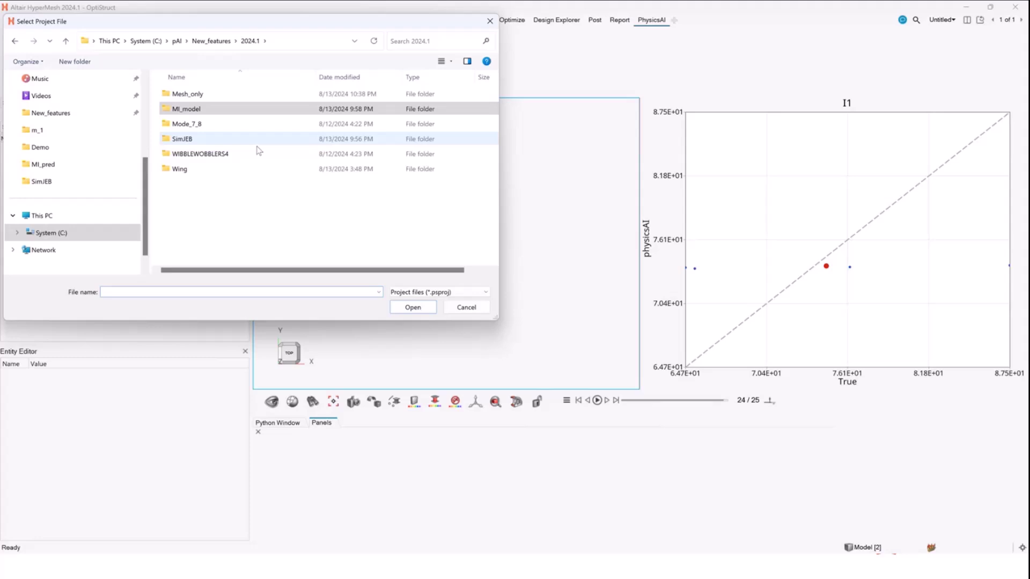
click(205, 95)
double_click(206, 95)
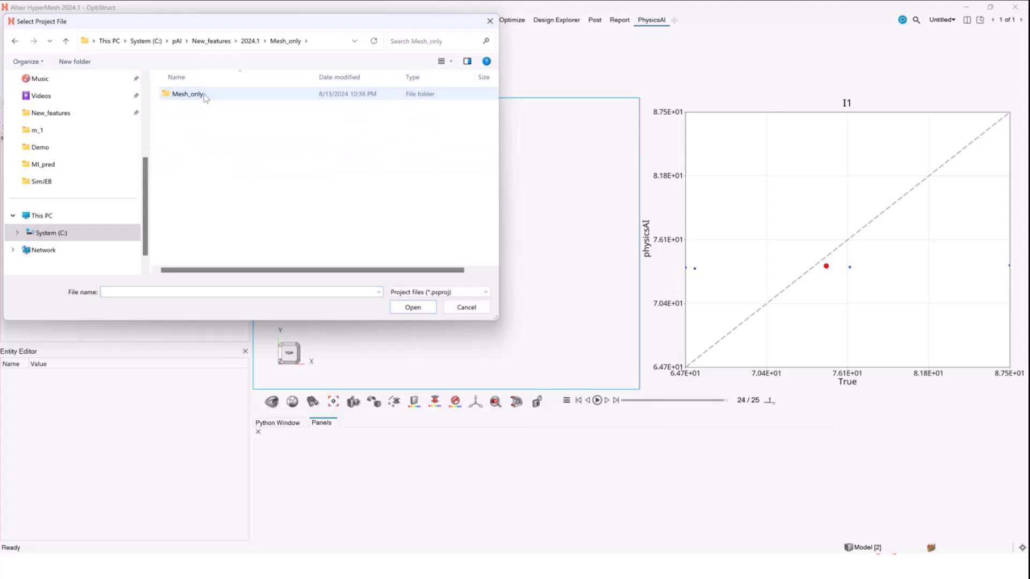
double_click(206, 95)
click(209, 185)
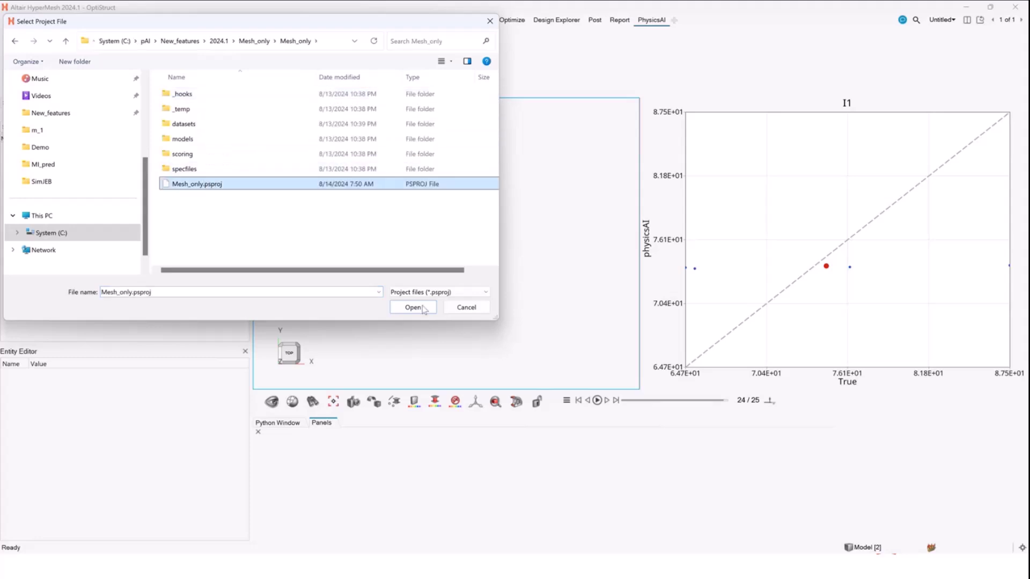
click(413, 308)
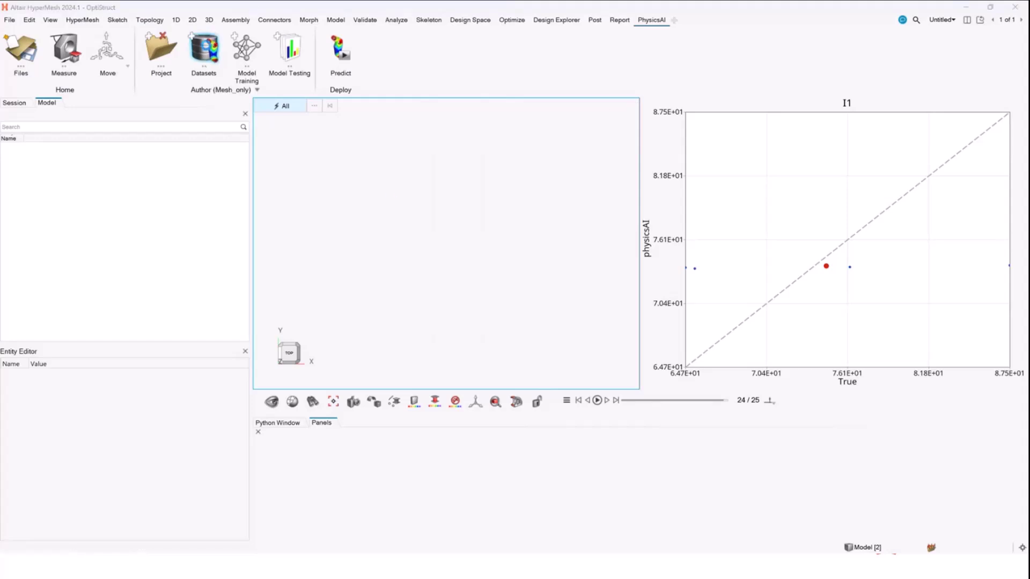
Show the files of the Mesh_3 dataset in a repositioned dataset list and bring up Model Testing
click(204, 51)
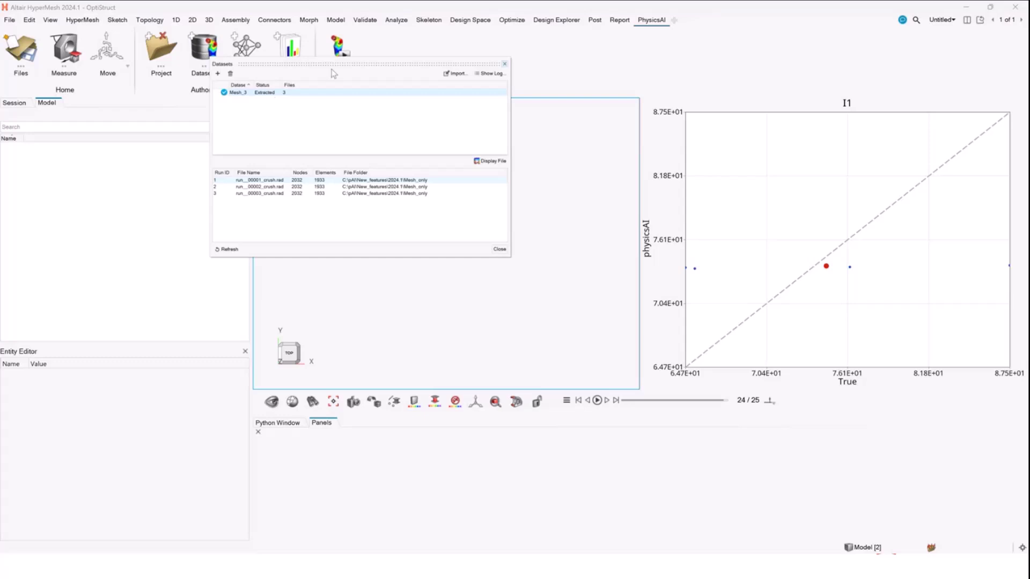
drag(332, 64, 424, 143)
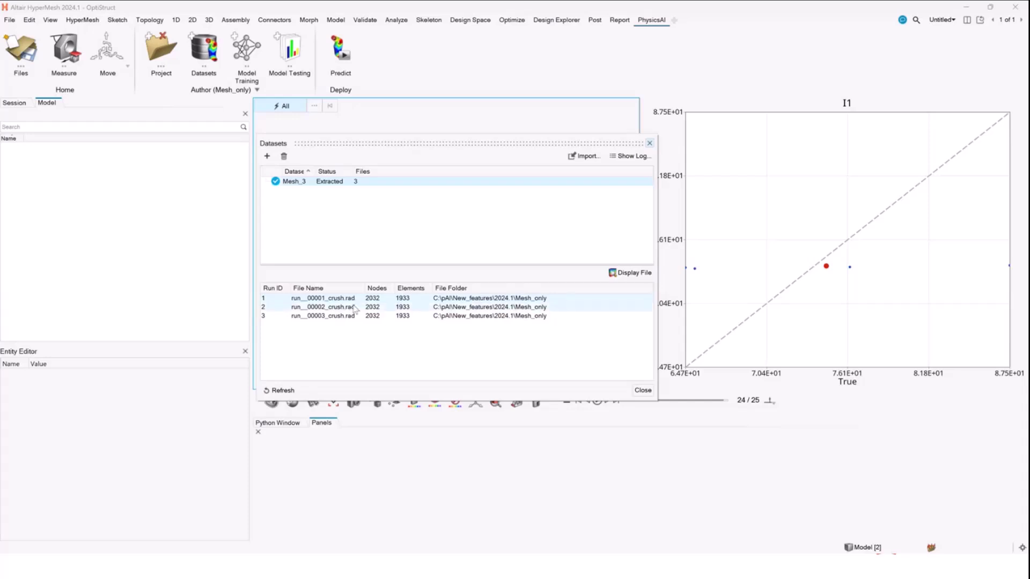
click(290, 51)
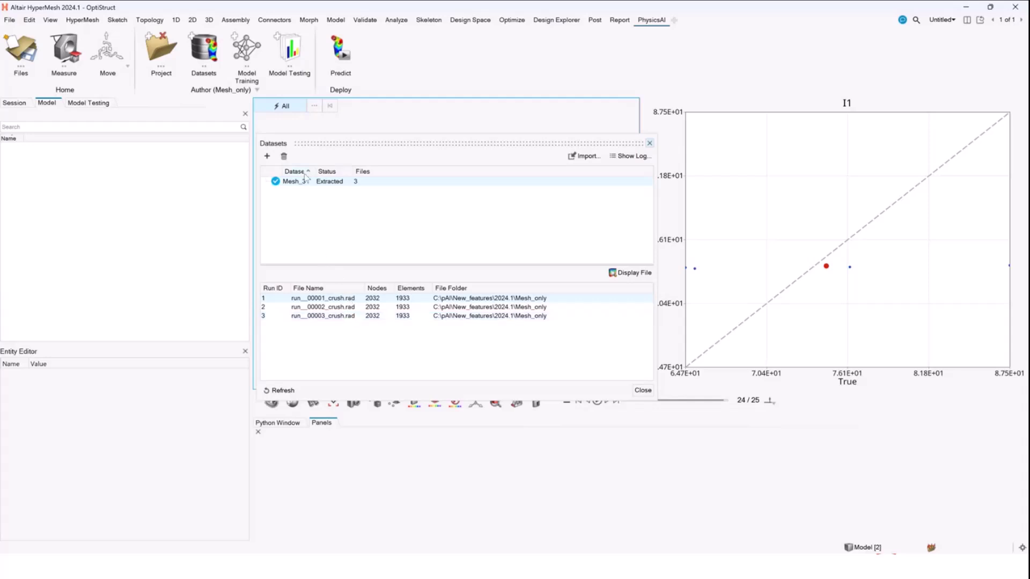
Start creating a new dataset and set its file type filter to *.rad
click(267, 156)
drag(483, 185, 573, 198)
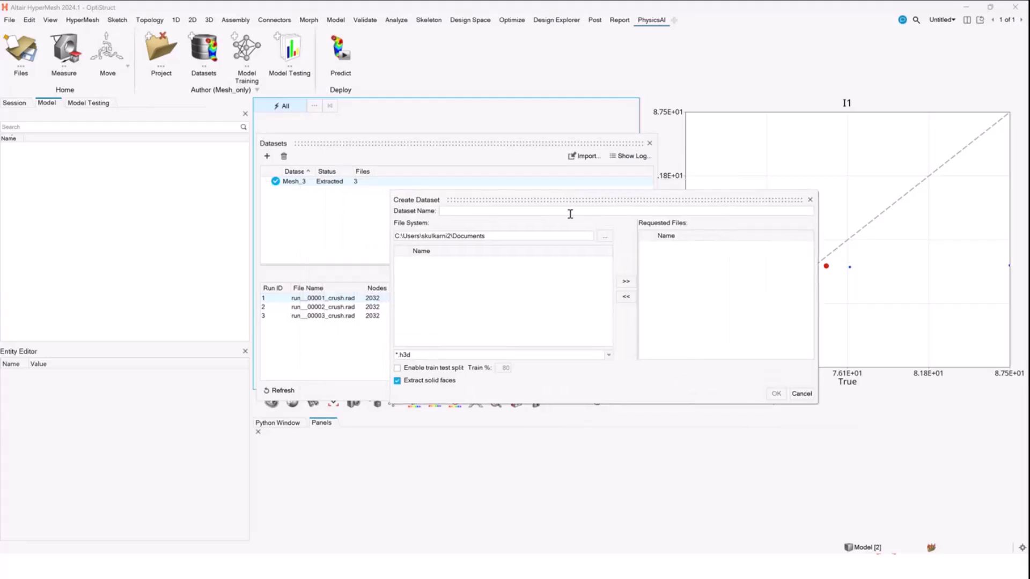
click(417, 356)
key(BackSpace)
key(BackSpace)
text(.rad)
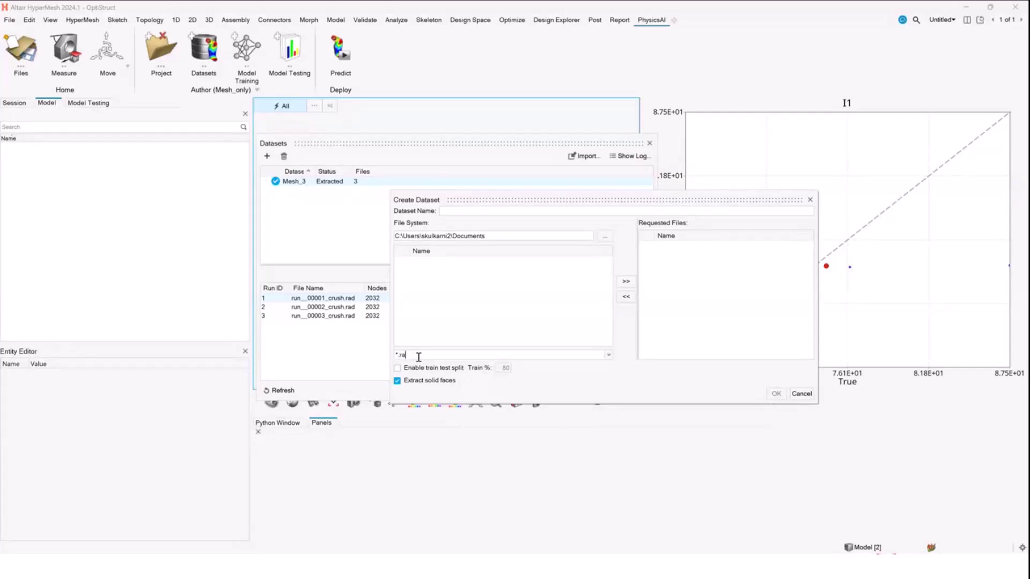